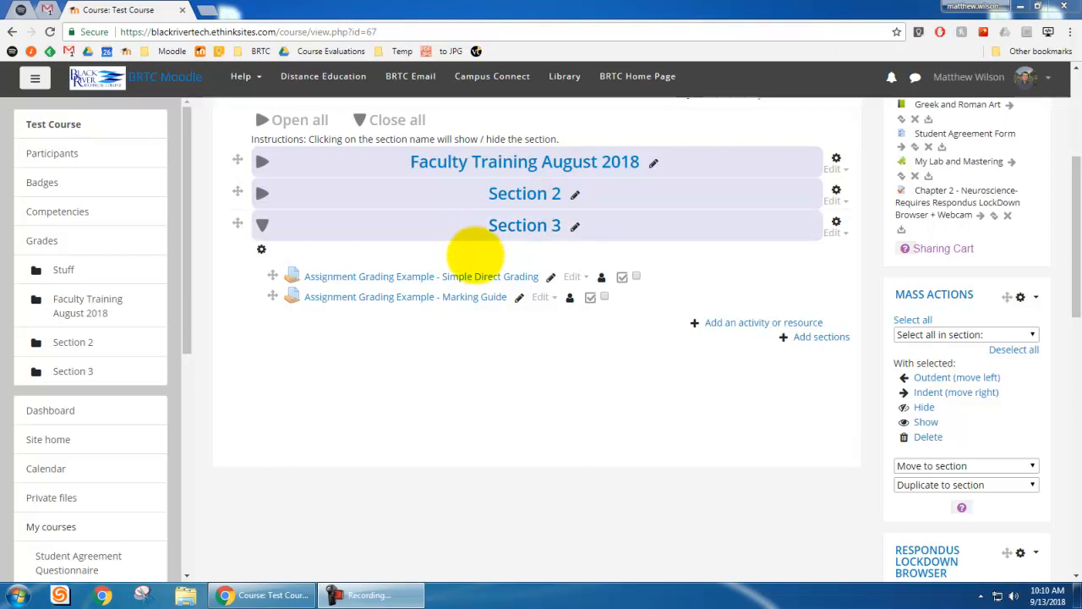
Open the grader for the "Assignment Grading Example - Simple Direct Grading" assignment in Section 3.
left_click(465, 276)
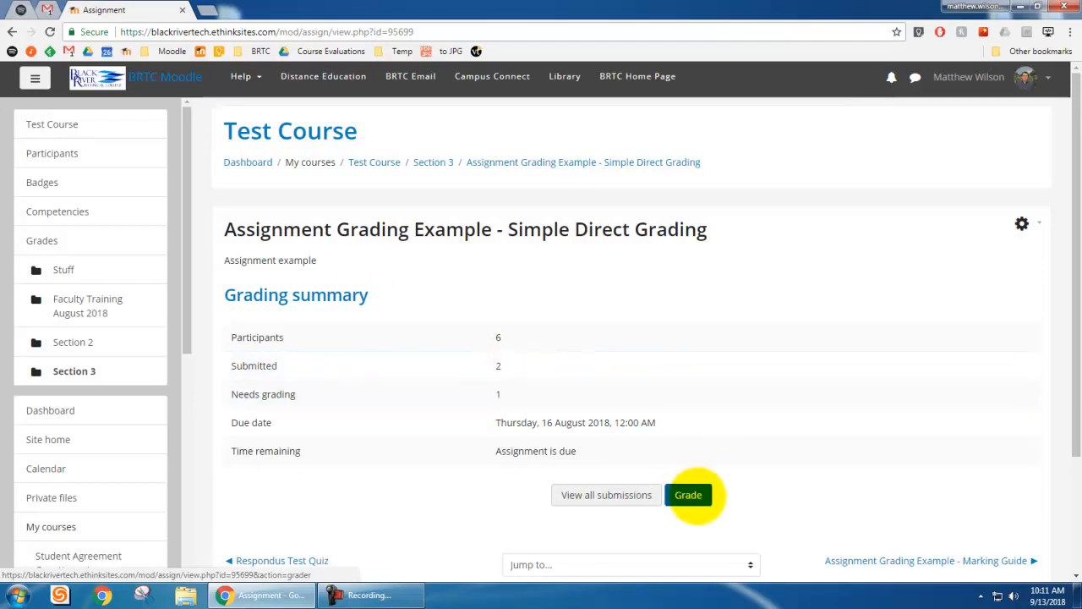
left_click(690, 494)
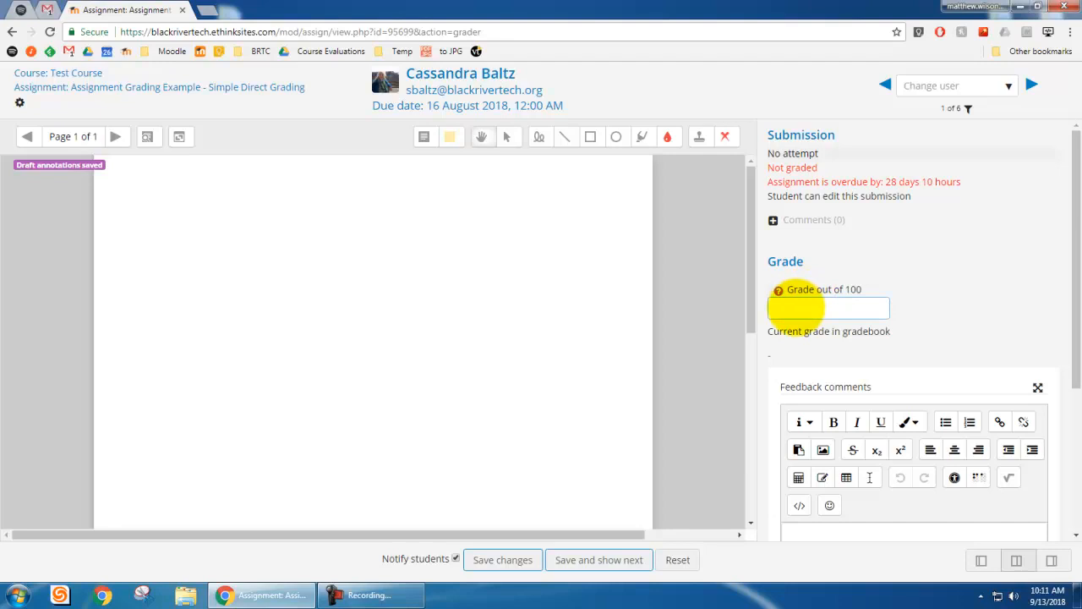
Grade the first student 0 with the feedback comment "No submission.", then save and show the following student.
scroll(816, 292, "down", 3)
left_click(811, 349)
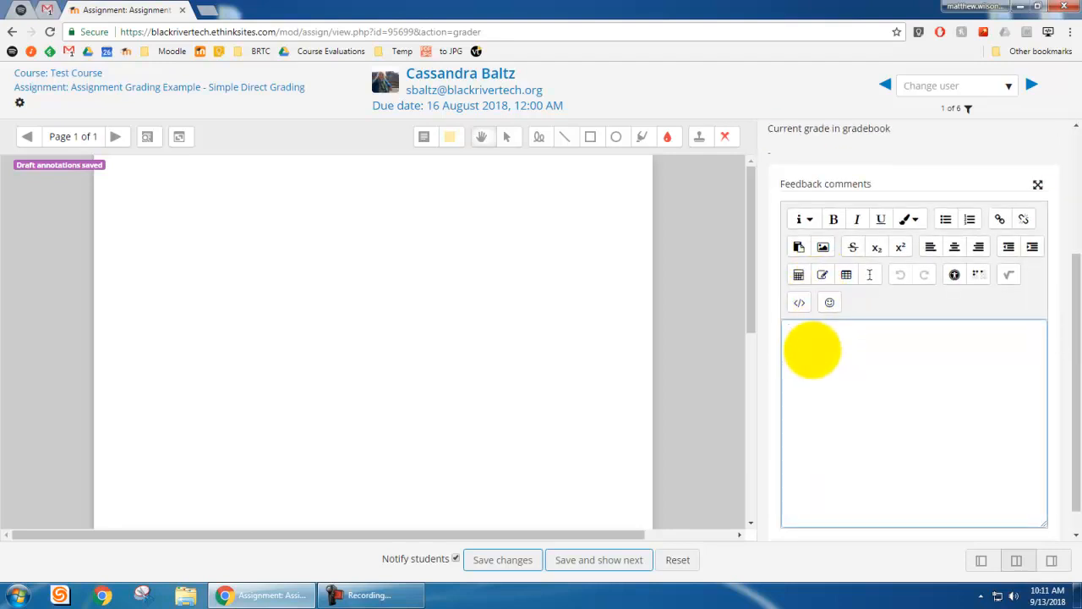
scroll(801, 363, "up", 2)
scroll(825, 207, "up", 1)
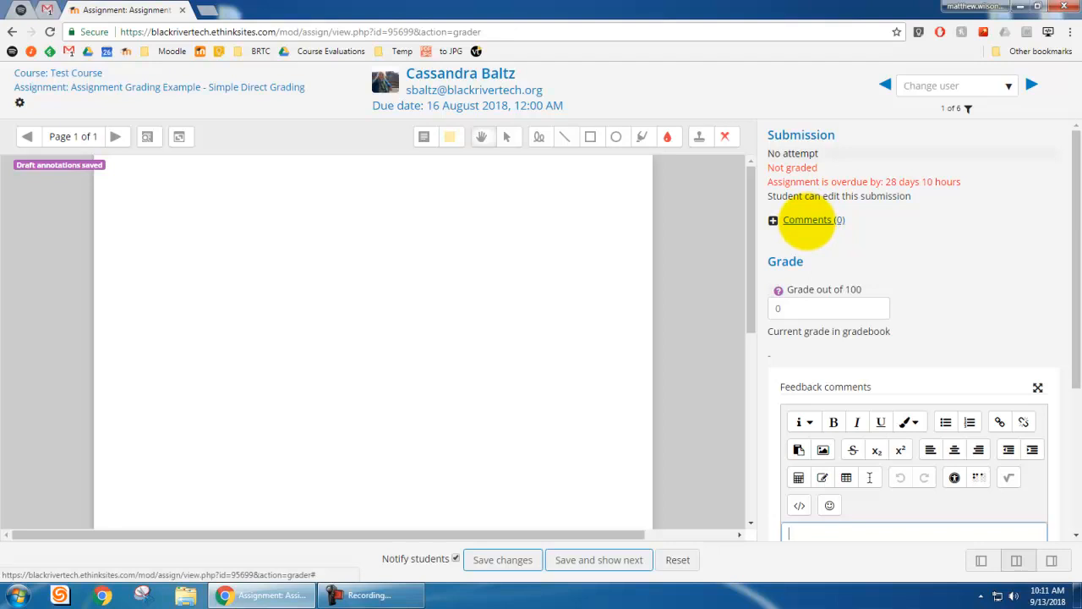
left_click(808, 220)
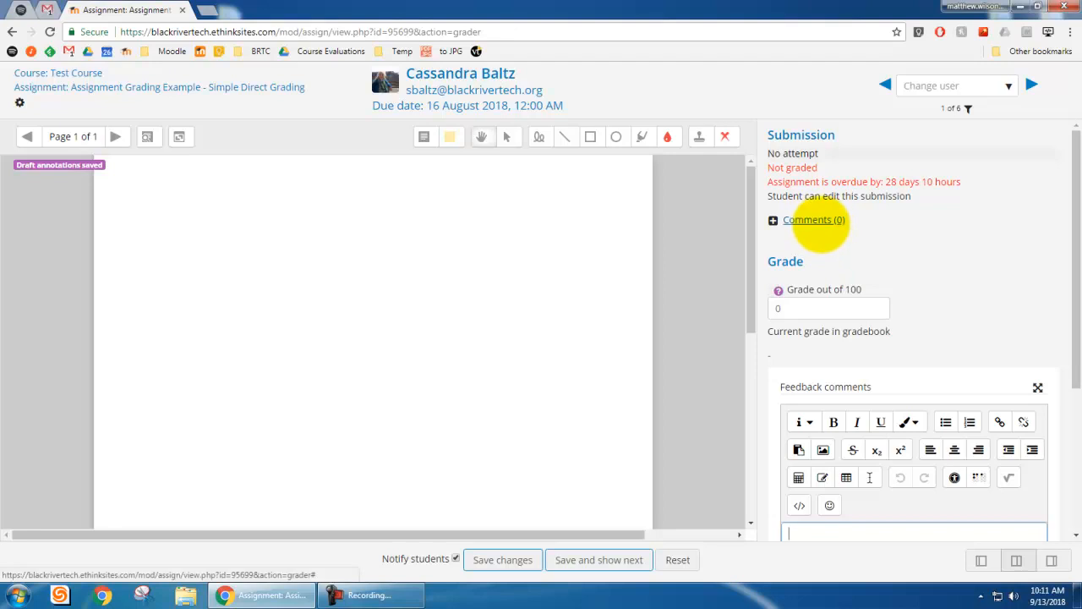
scroll(874, 415, "down", 3)
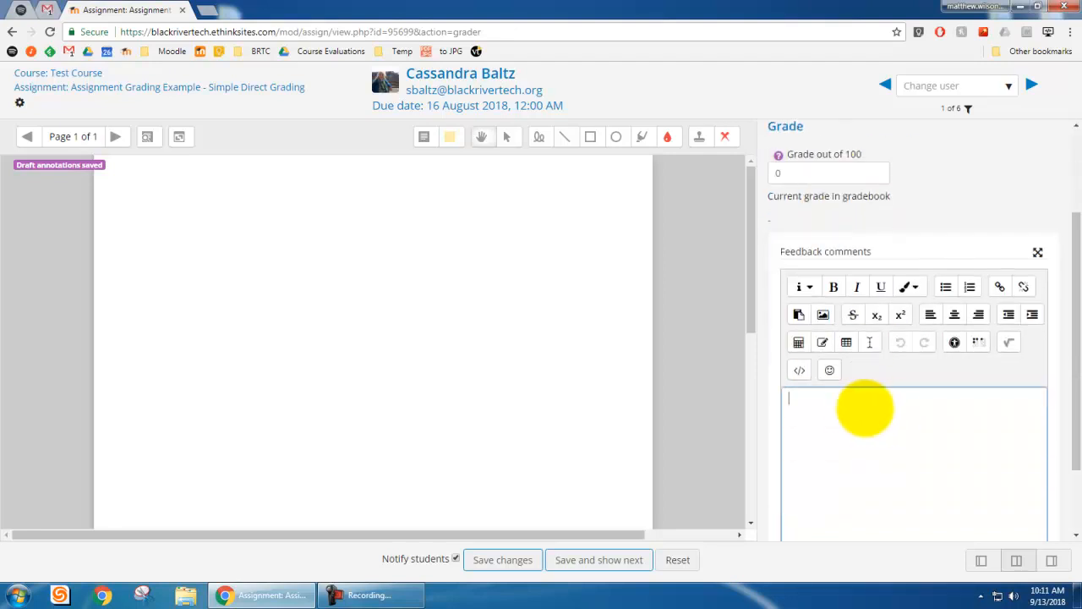
scroll(828, 389, "down", 2)
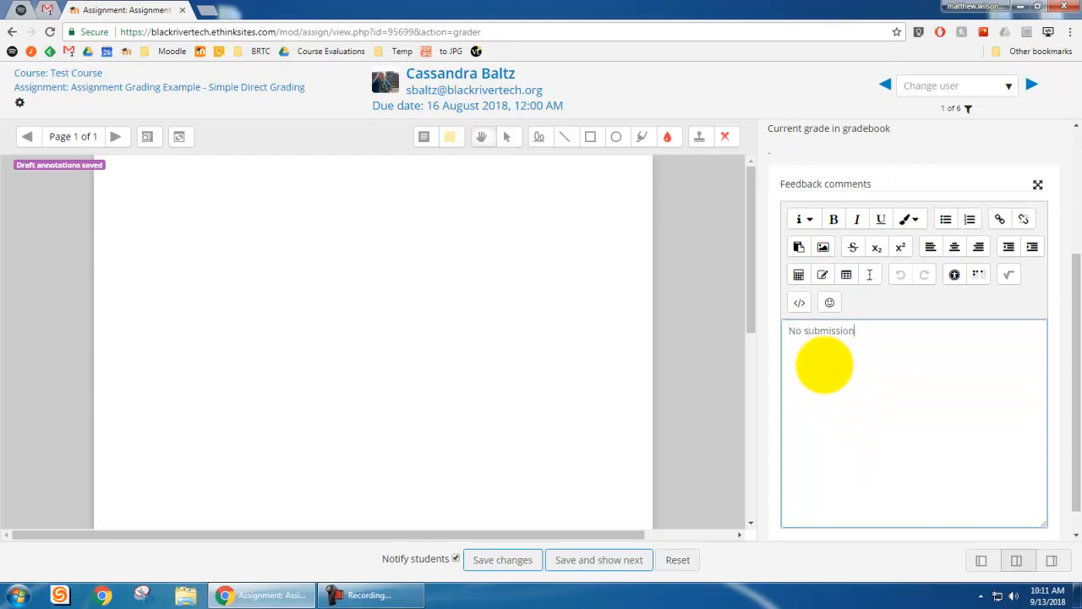
scroll(778, 397, "down", 1)
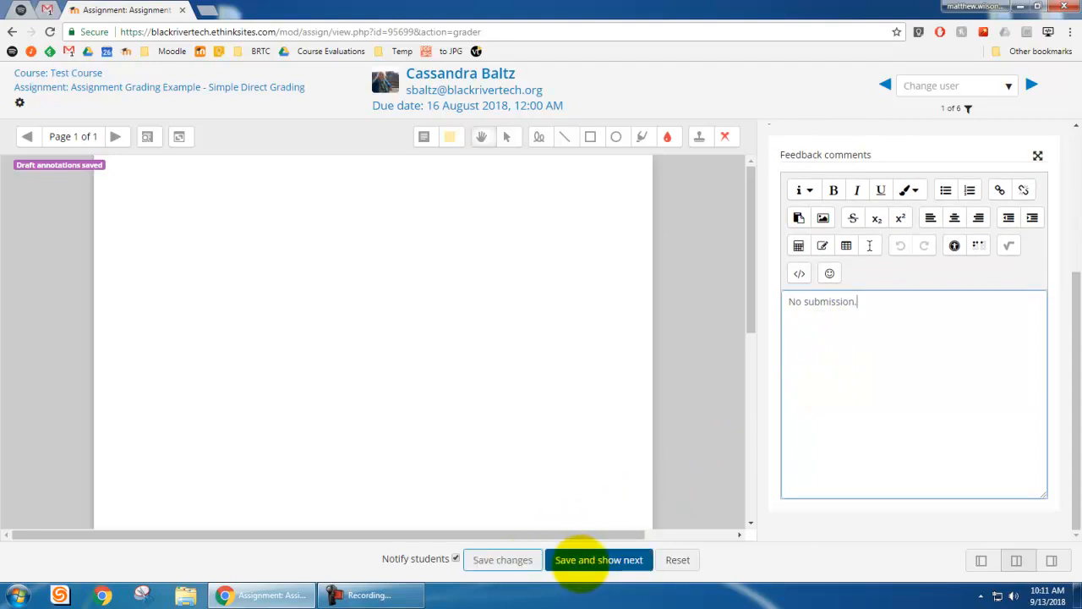
left_click(580, 561)
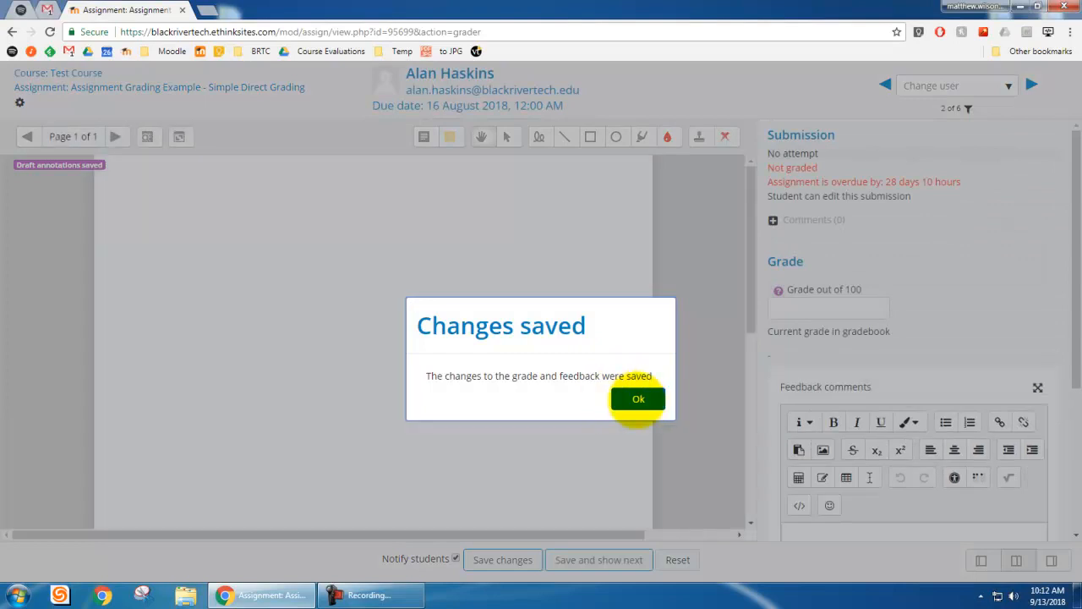
left_click(618, 416)
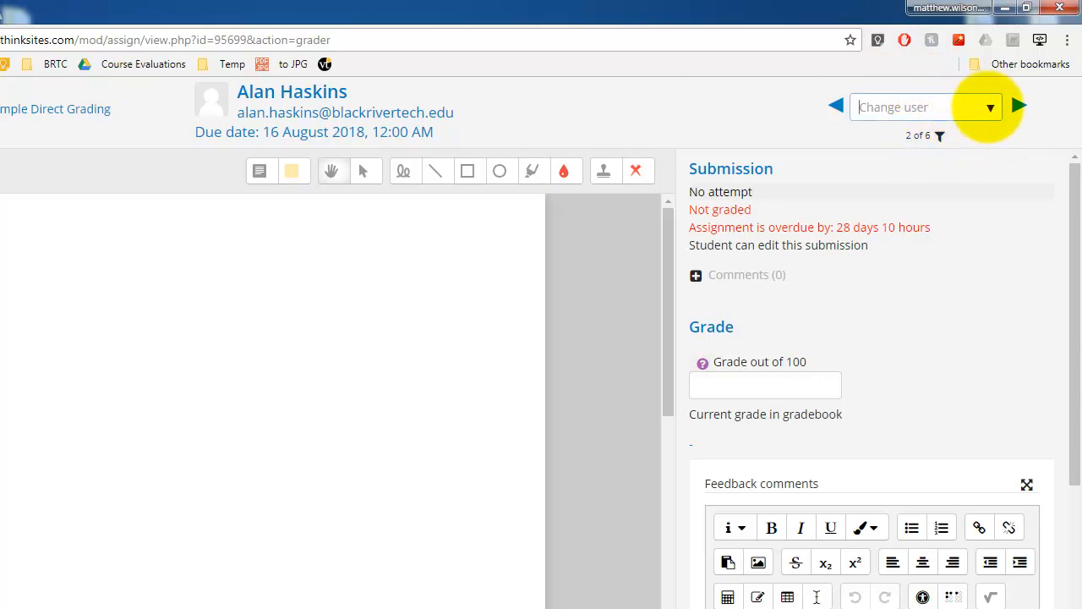
Filter the students in the grader to those whose submissions require grading.
left_click(978, 107)
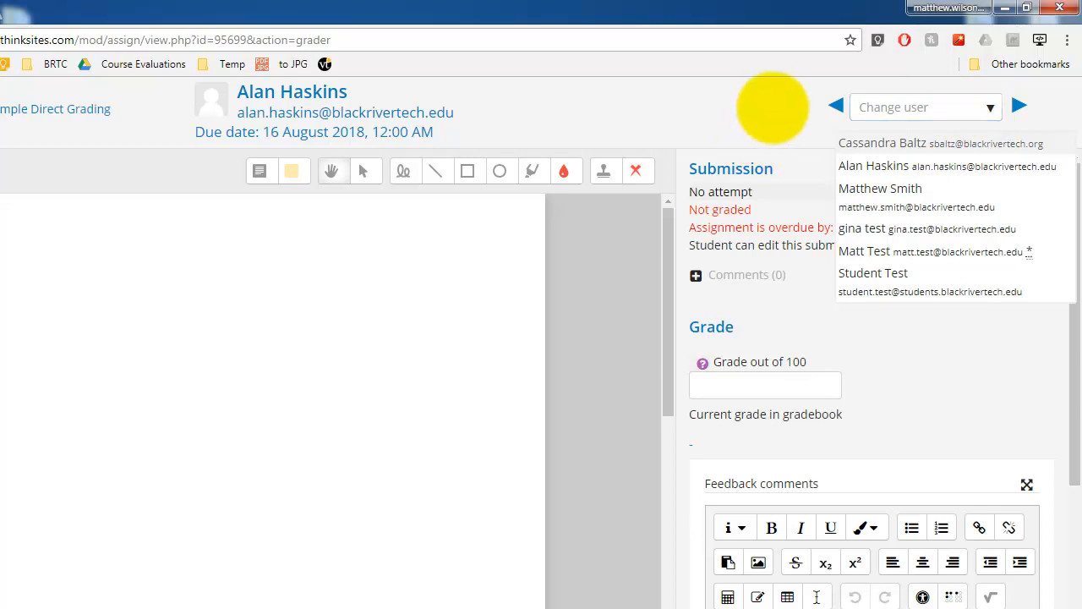
left_click(768, 110)
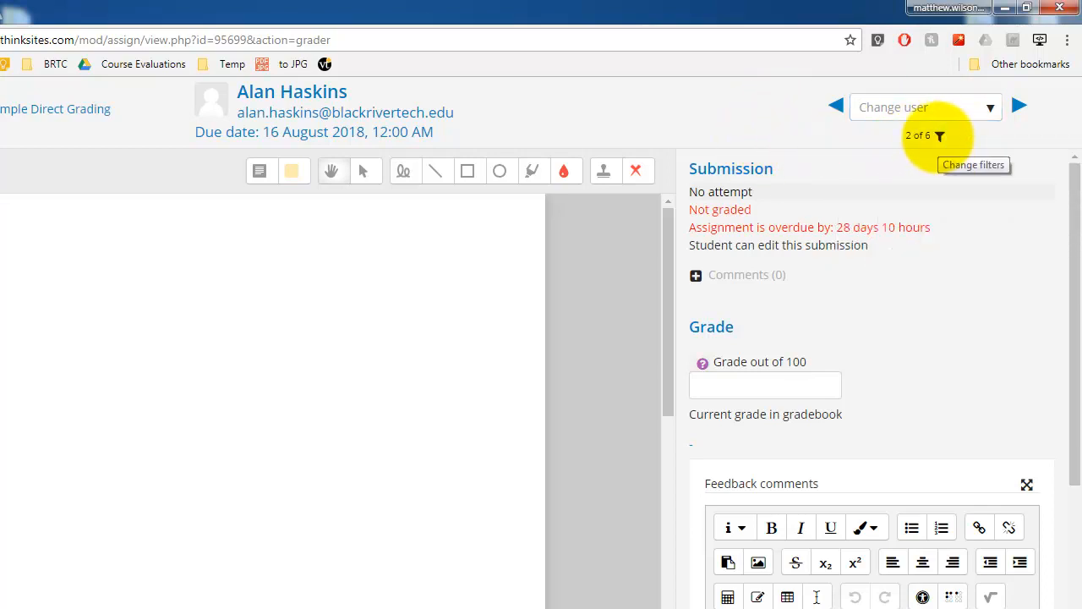
left_click(939, 136)
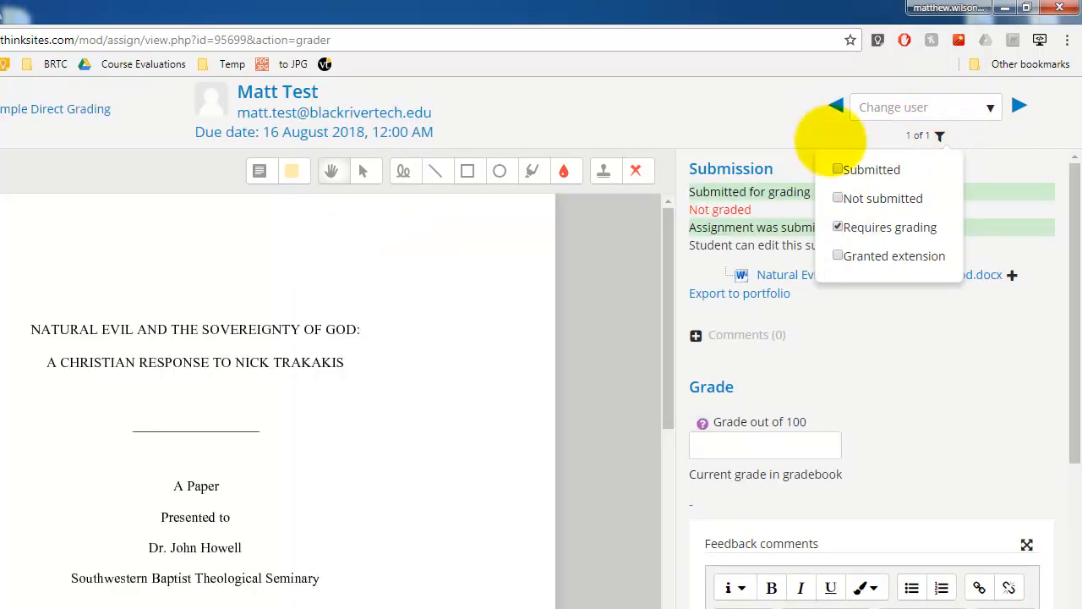
left_click(689, 99)
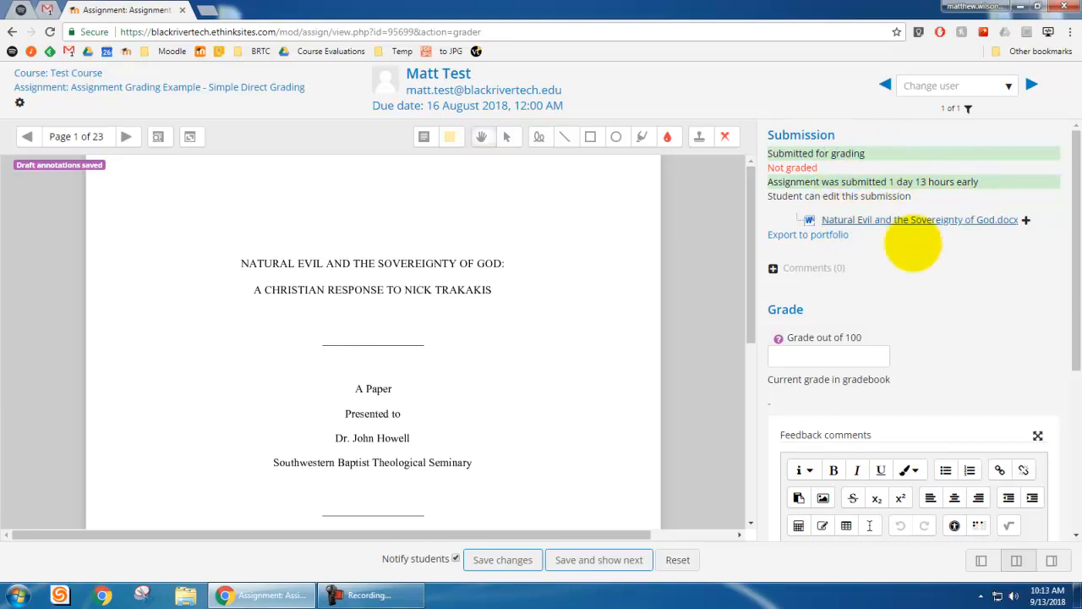
Examine the submission details, submitted file, grade field and feedback comments area for this student.
scroll(901, 246, "down", 1)
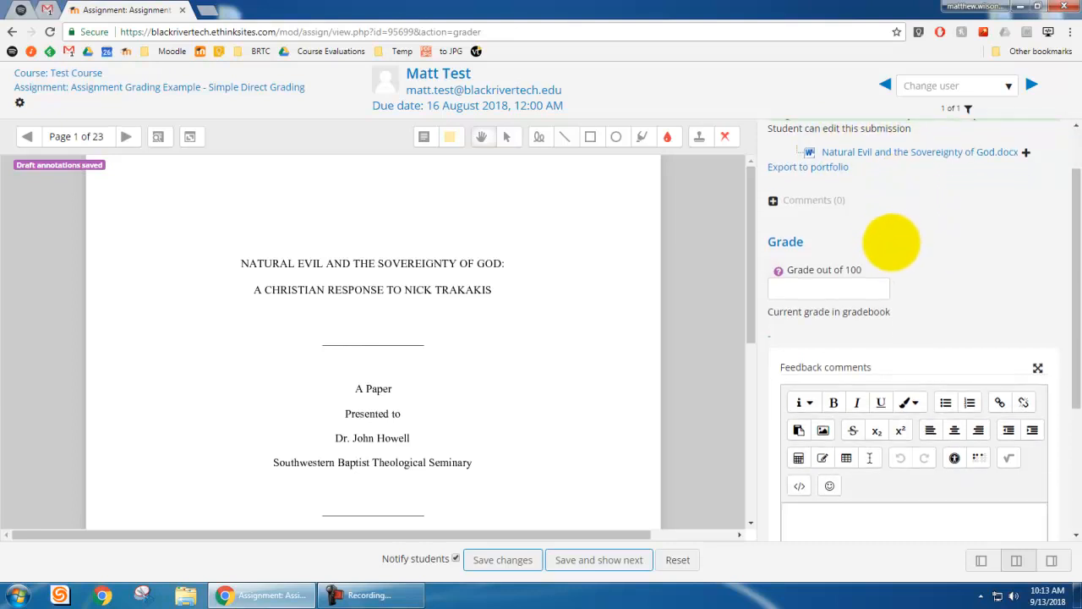
scroll(870, 225, "up", 1)
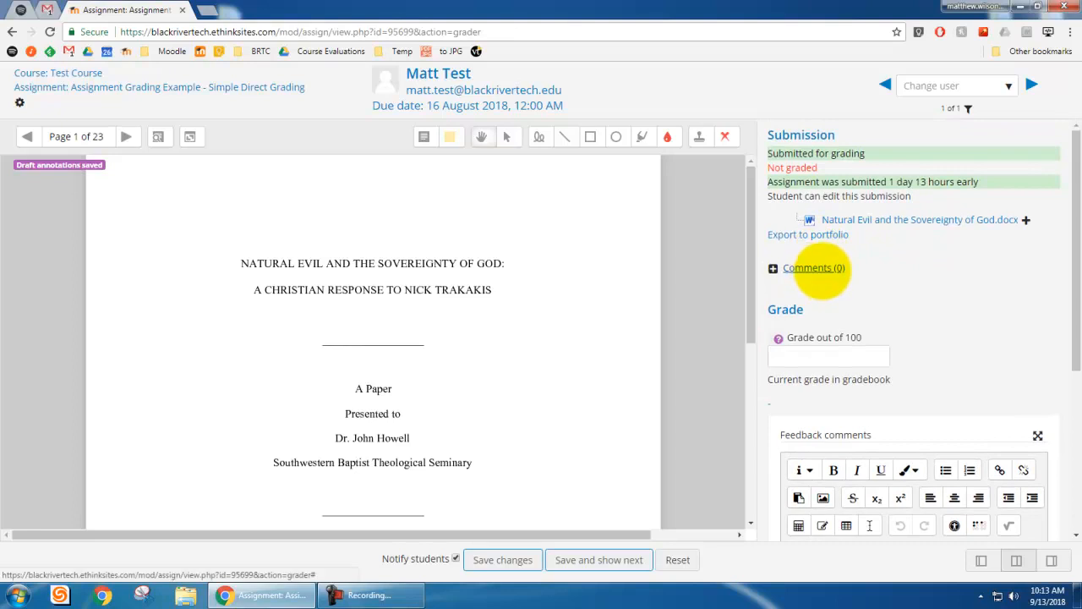
scroll(803, 270, "down", 1)
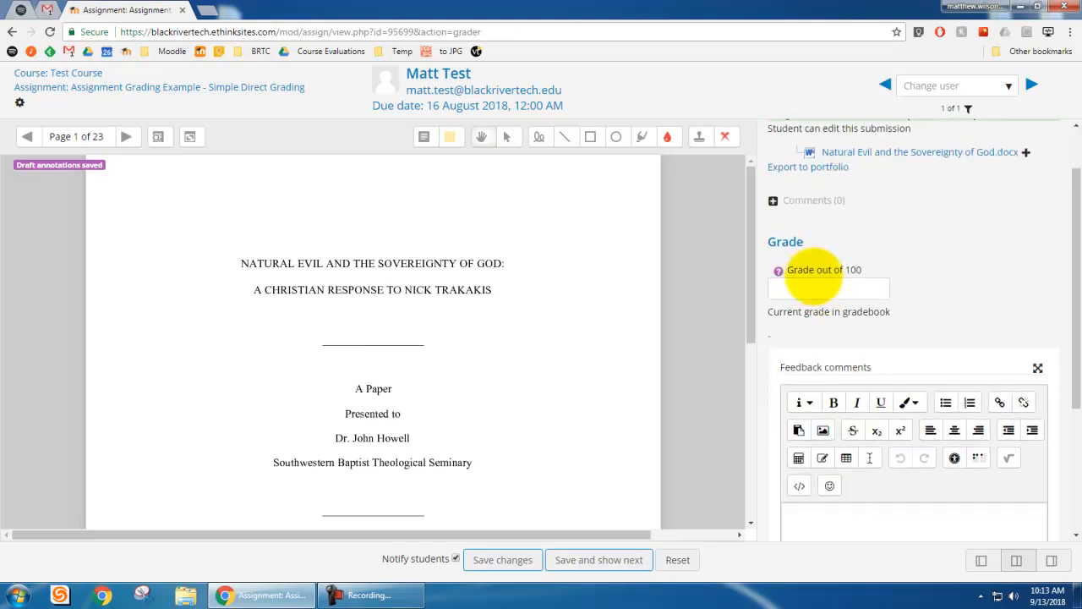
scroll(894, 338, "down", 2)
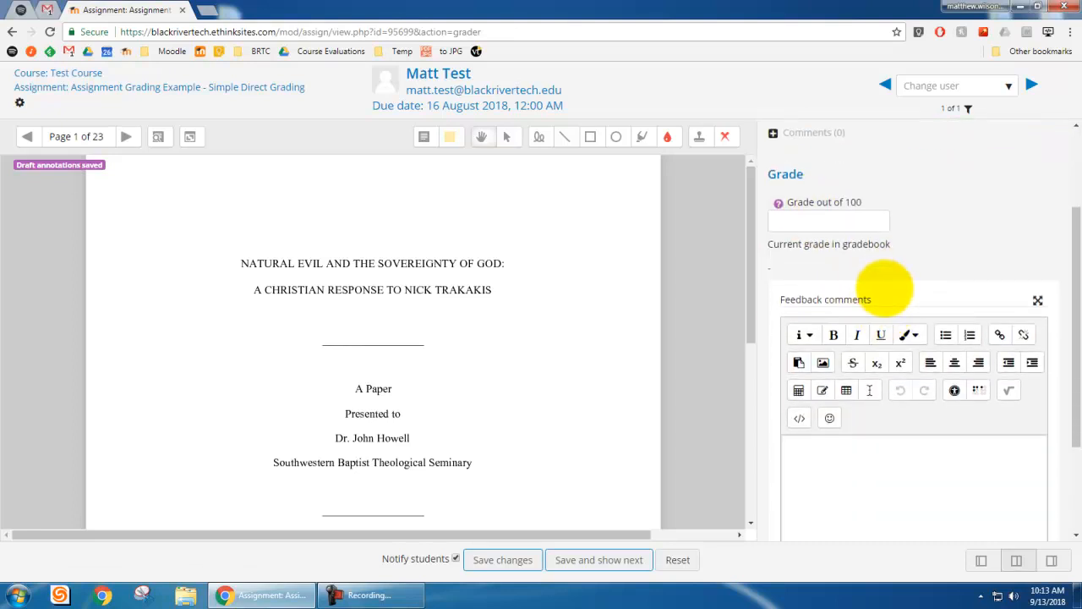
left_click(867, 397)
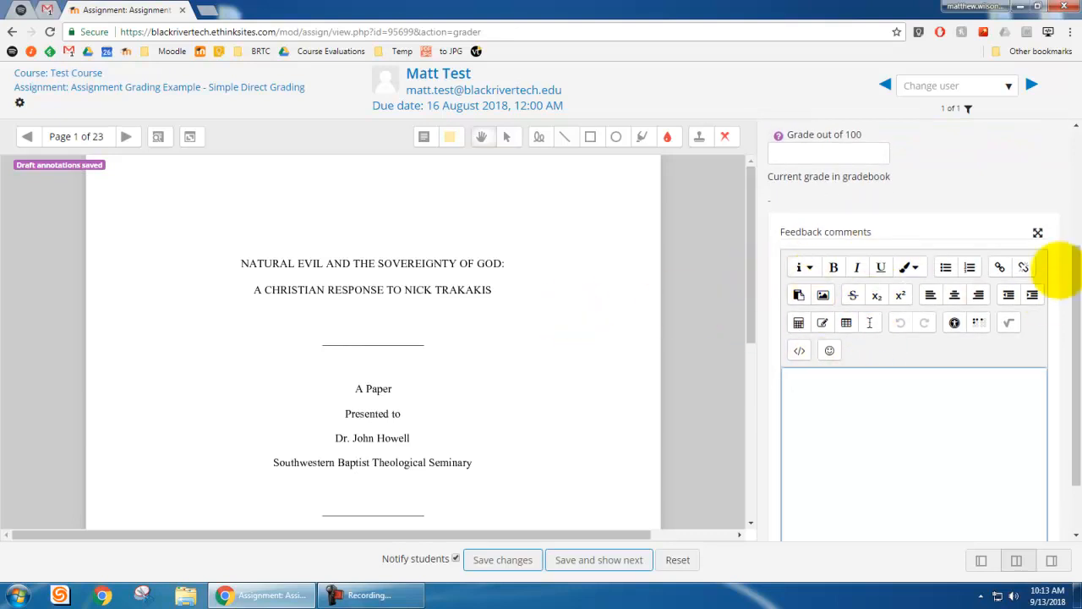
left_click_drag(1063, 266, 1067, 148)
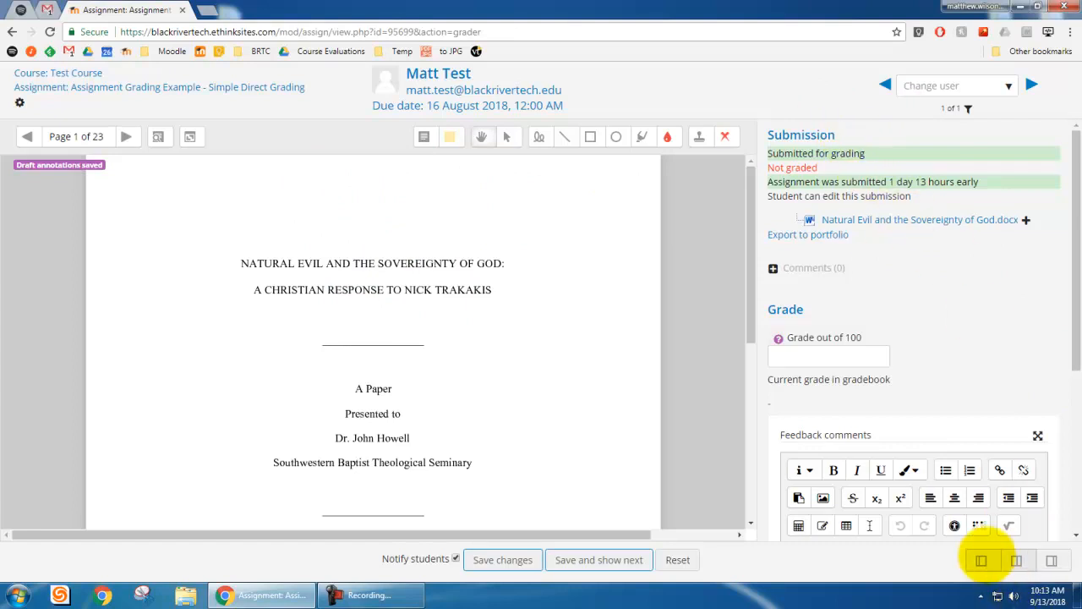
Switch the grader layout to show only the submitted document and check its list of pages.
left_click(981, 559)
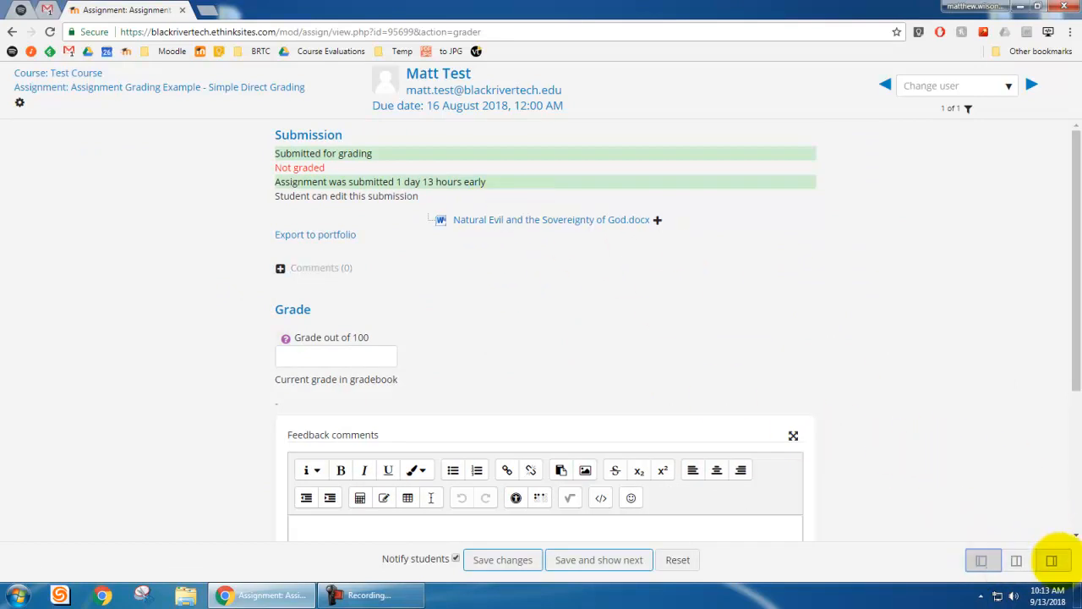
left_click(1052, 560)
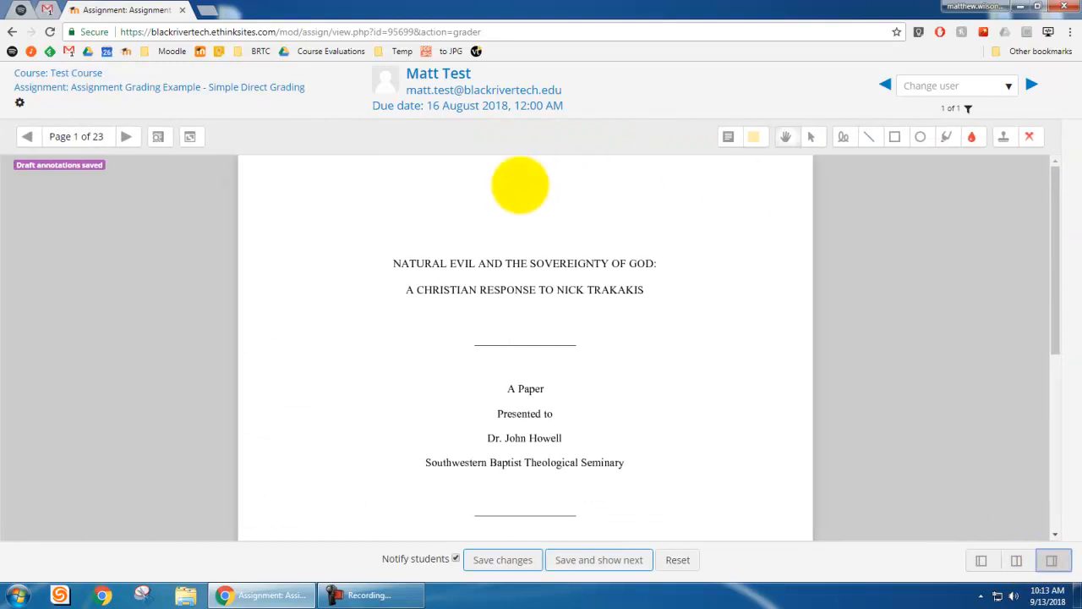
scroll(510, 197, "down", 1)
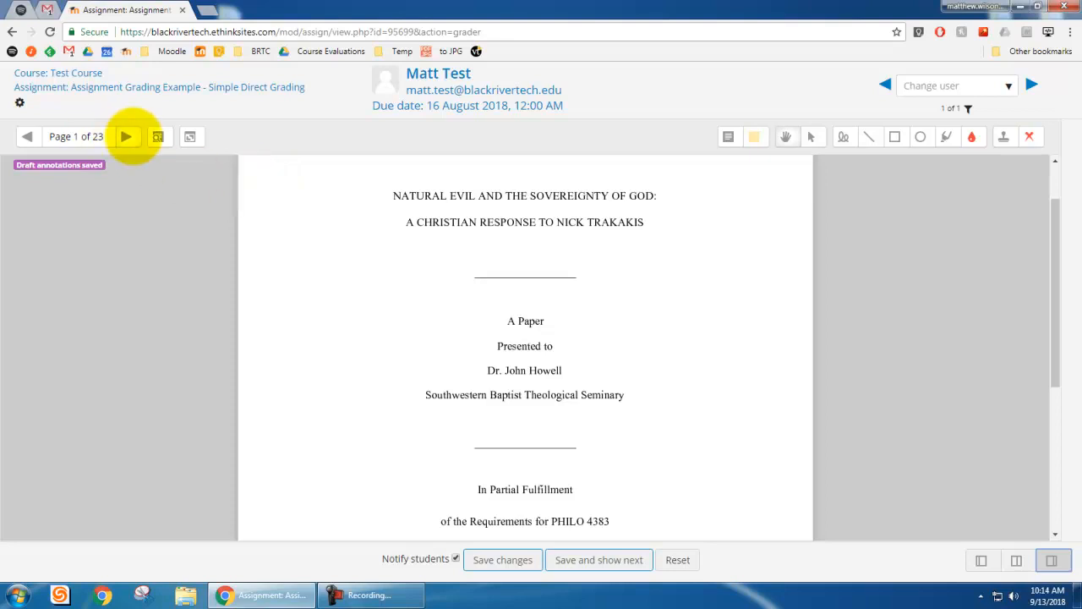
left_click(93, 136)
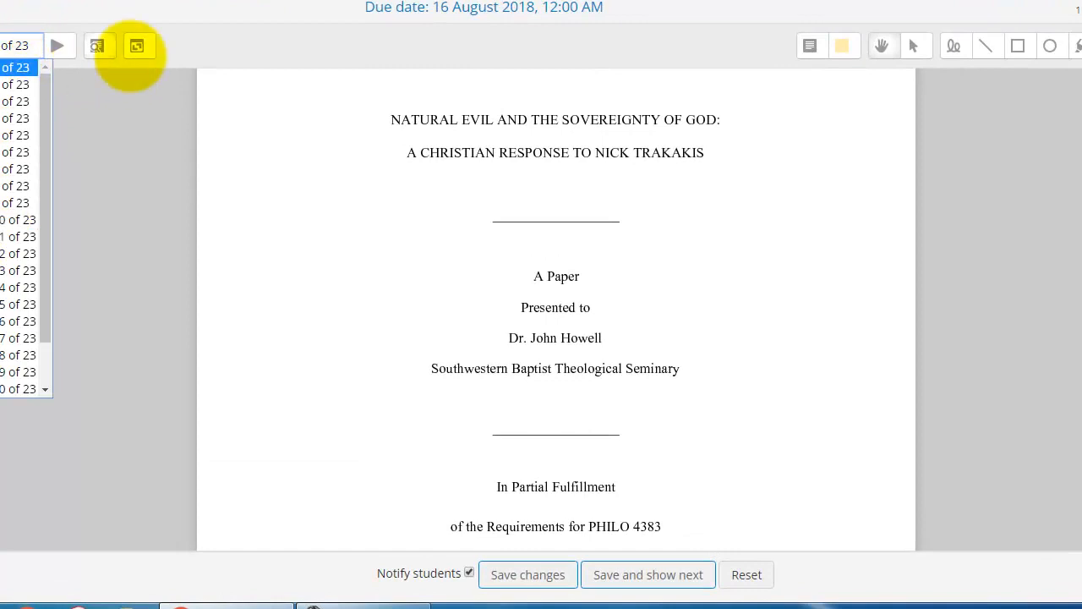
left_click(211, 45)
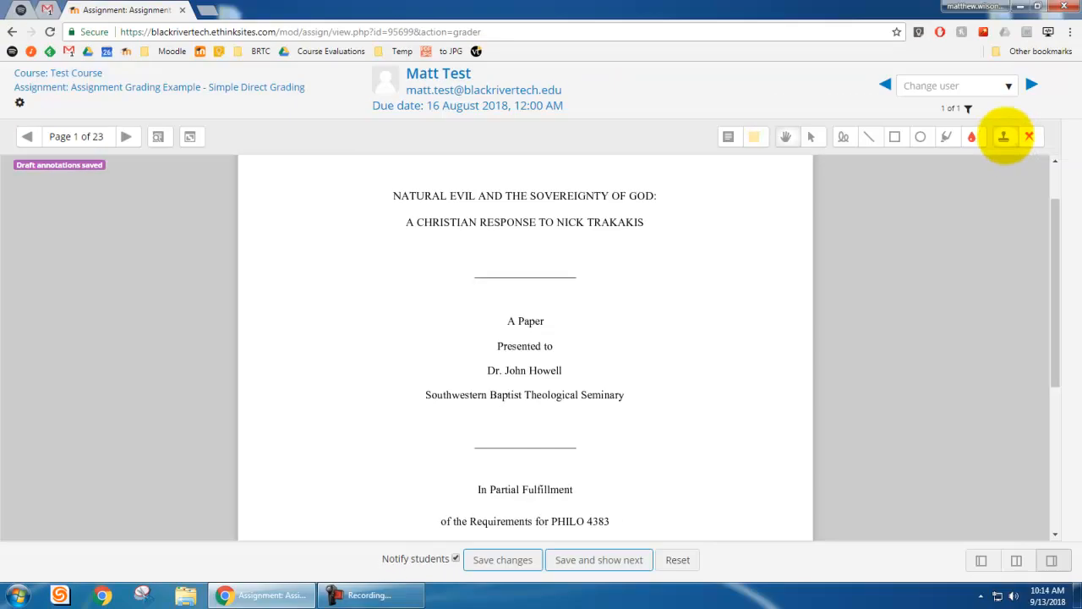
Stamp green check marks down the paper's title page, including beside the course requirement line and the author and date lines.
left_click(1004, 137)
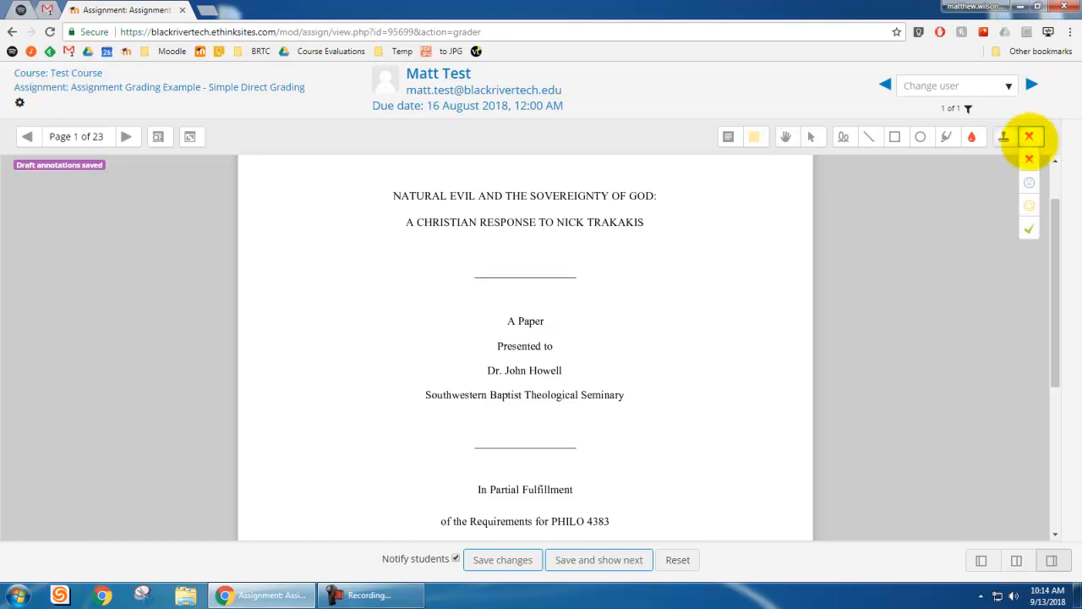
left_click(1029, 137)
left_click(1029, 228)
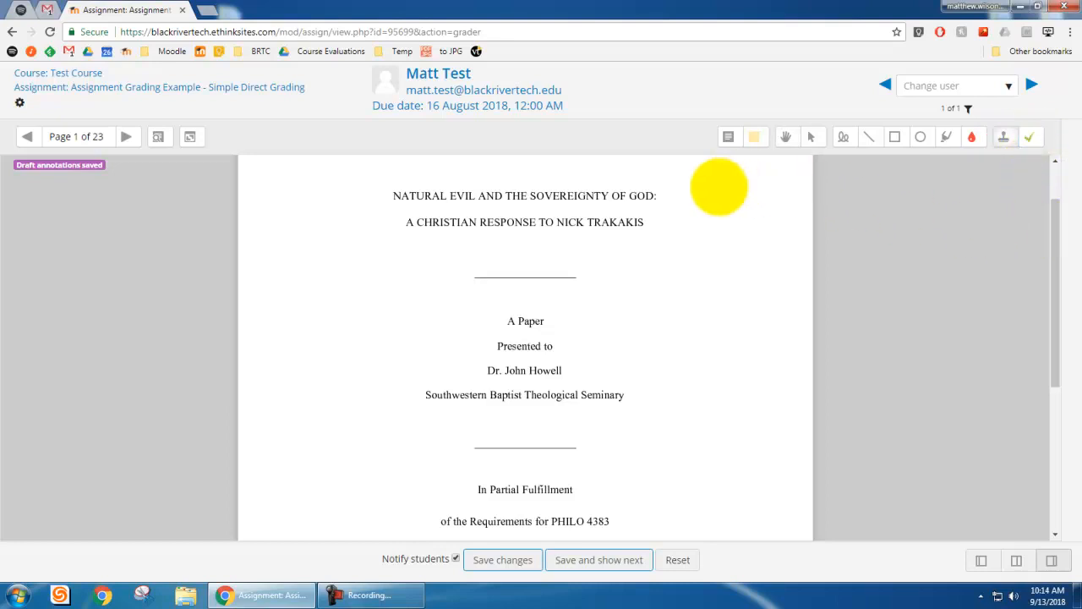
left_click(670, 216)
left_click(592, 360)
scroll(640, 394, "down", 1)
scroll(640, 402, "down", 3)
left_click(605, 369)
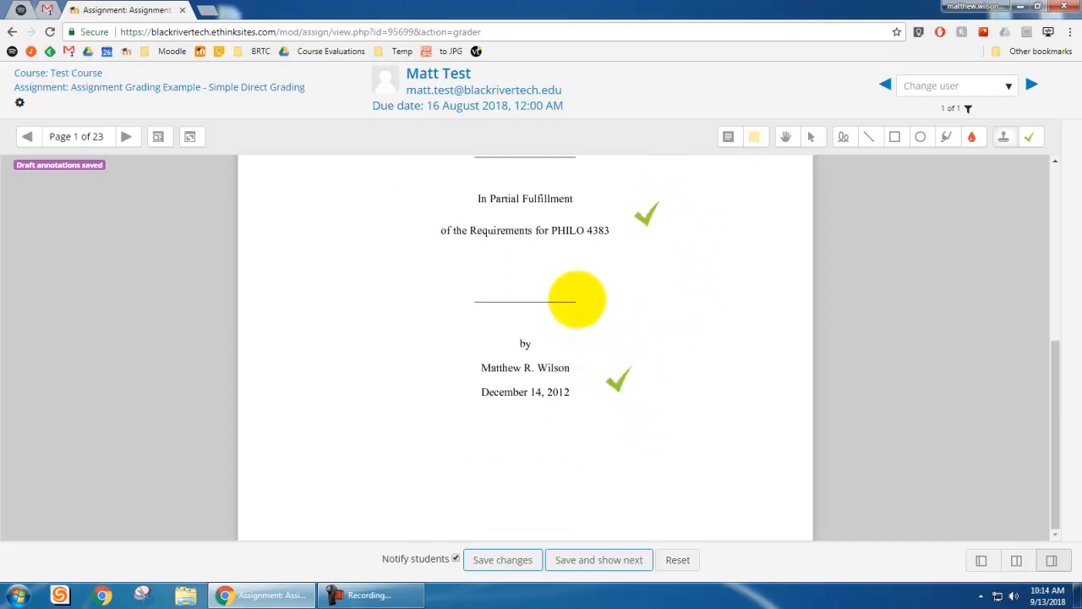
Go to page 4 of the paper and stamp a green check mark just after its heading.
left_click(126, 136)
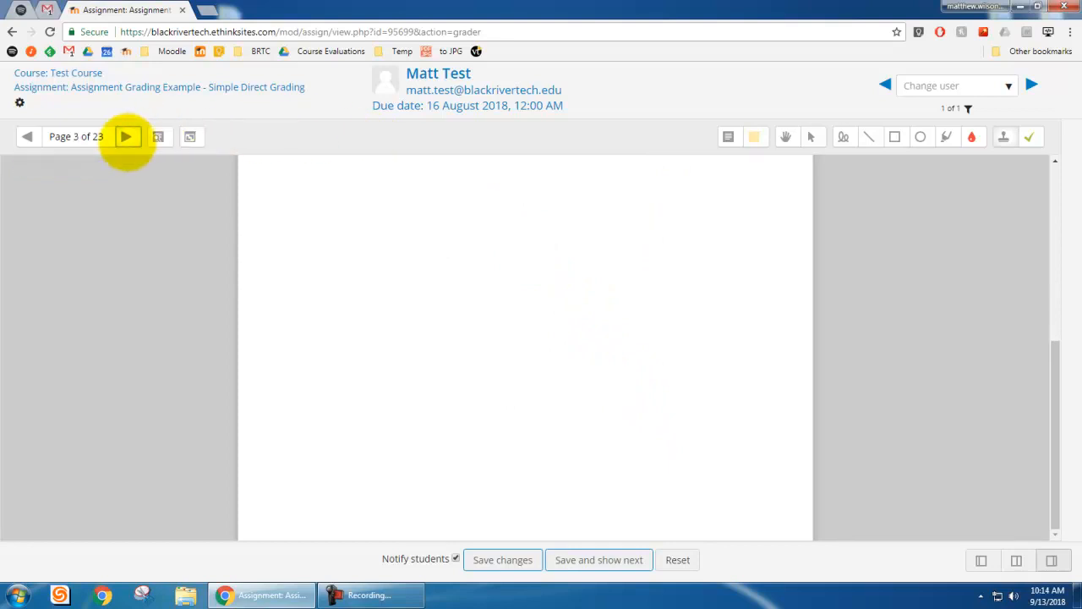
left_click(126, 136)
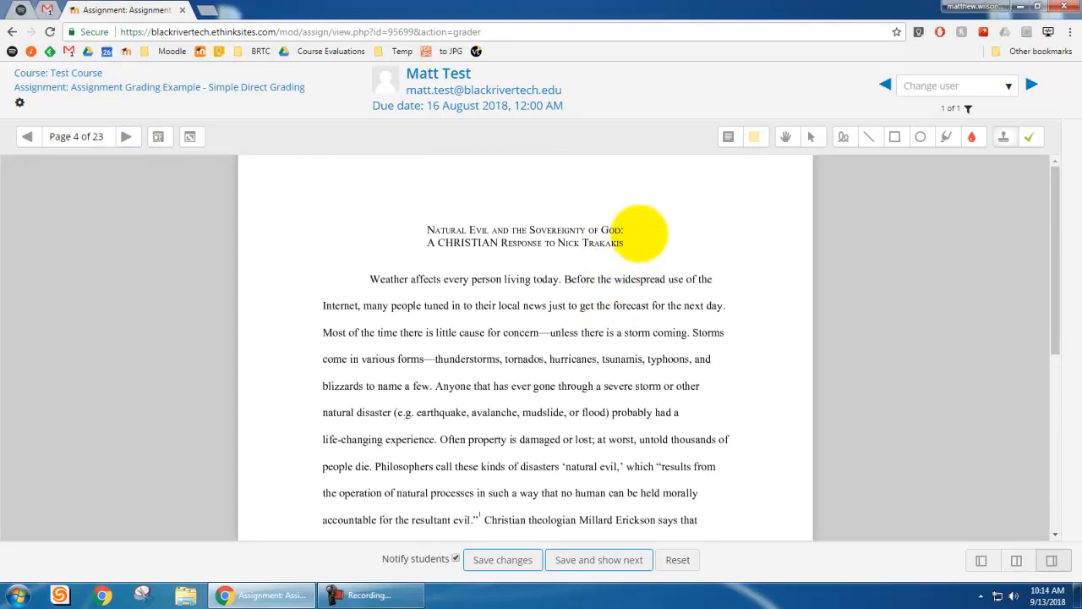
left_click(651, 243)
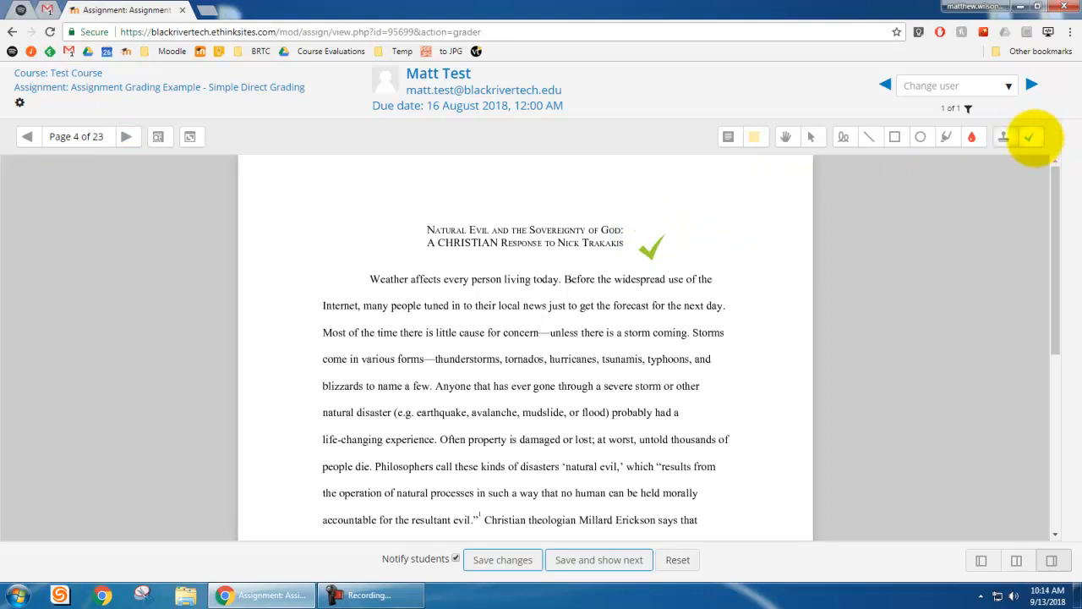
Change the stamp to the red X and place one just before the heading on page 4.
left_click(1030, 137)
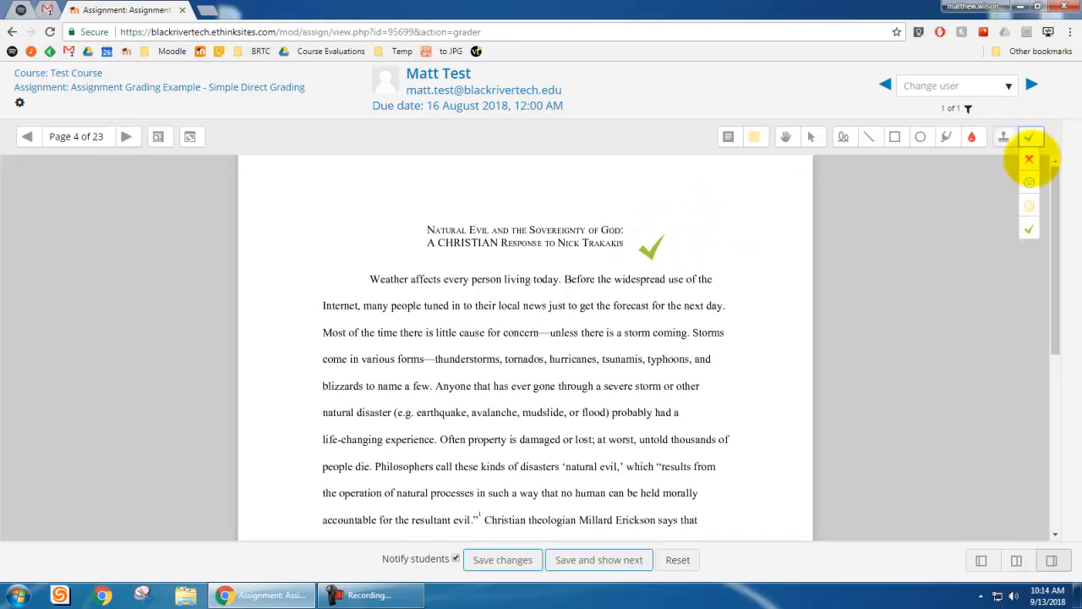
left_click(1029, 159)
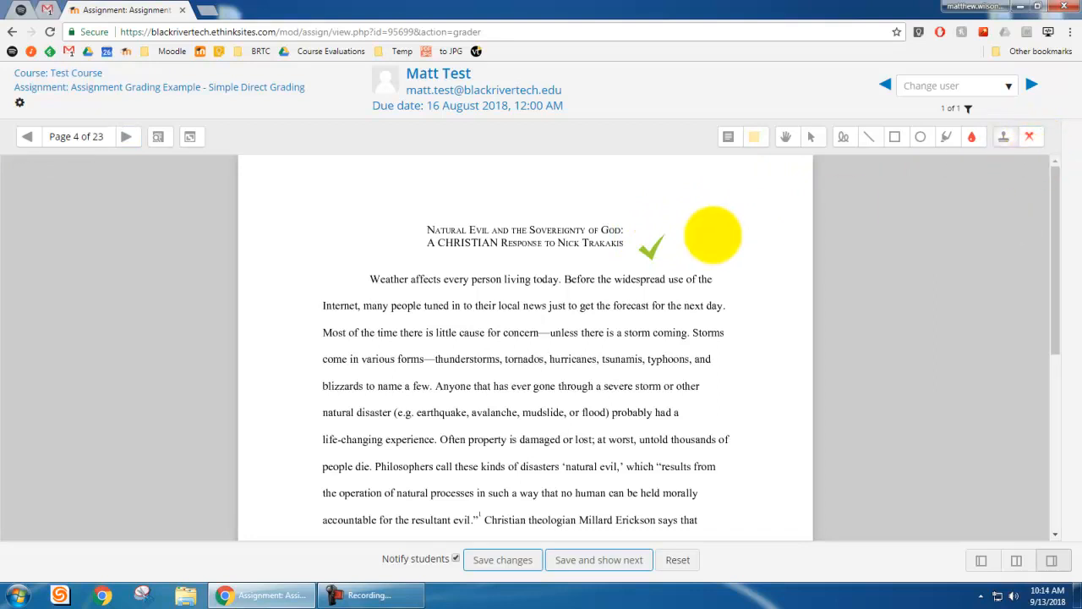
left_click(397, 236)
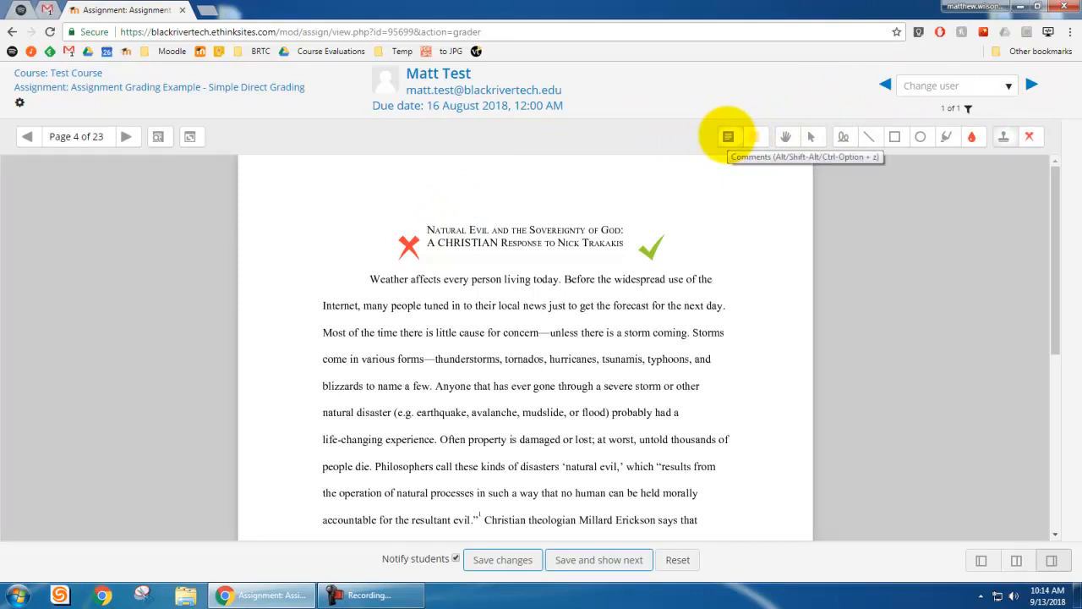
Add a yellow comment reading "Great introduction!" in the margin beside the opening paragraph on page 4, and check its collapsed note.
left_click(728, 136)
left_click(756, 136)
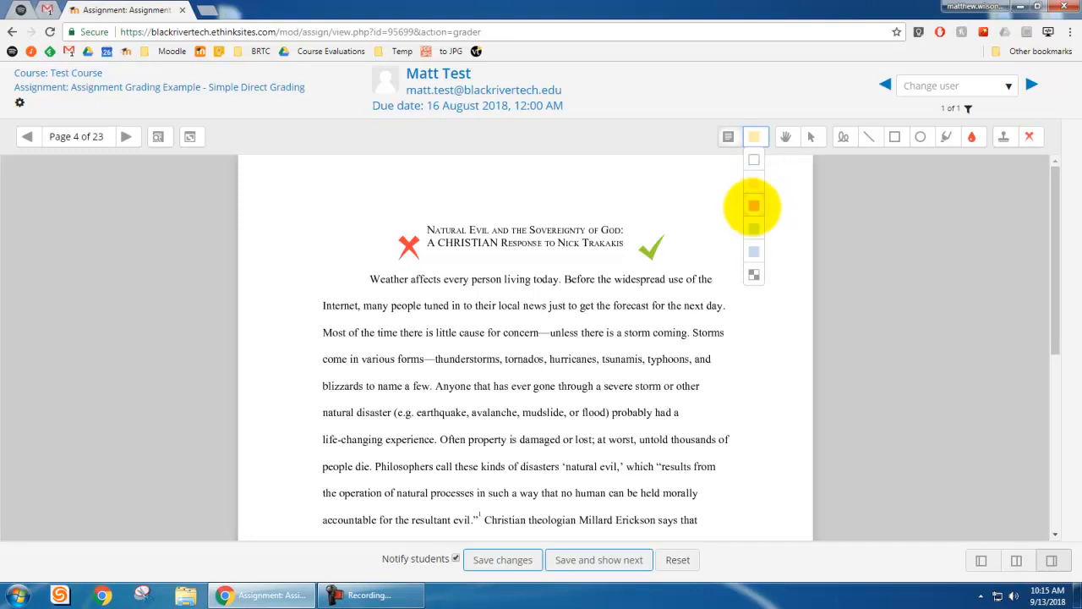
left_click(753, 182)
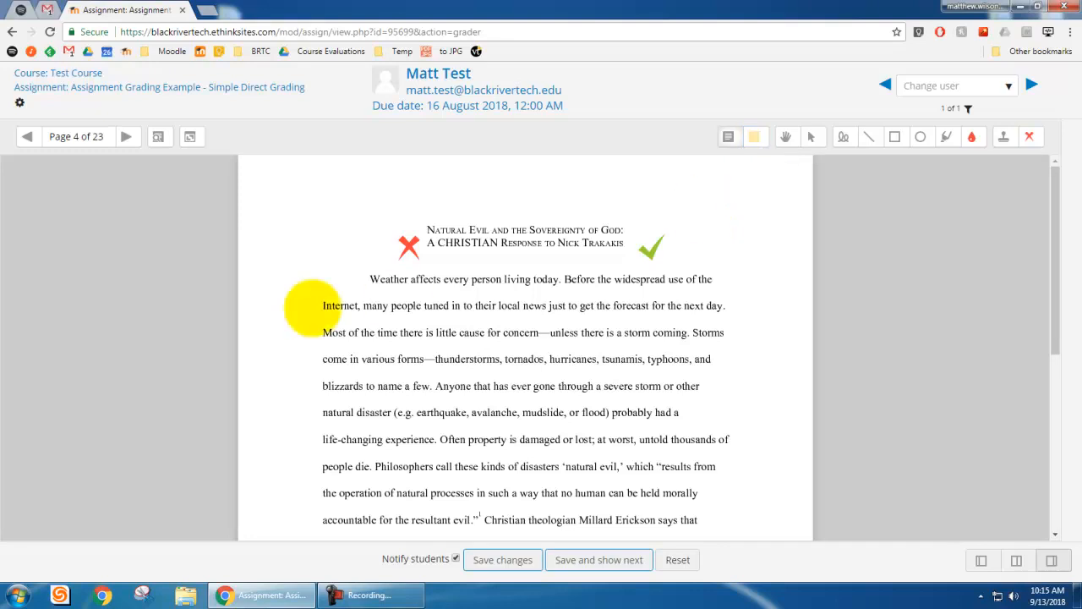
mouse_move(251, 292)
left_mouse_down()
mouse_move(306, 362)
mouse_move(298, 363)
left_mouse_up()
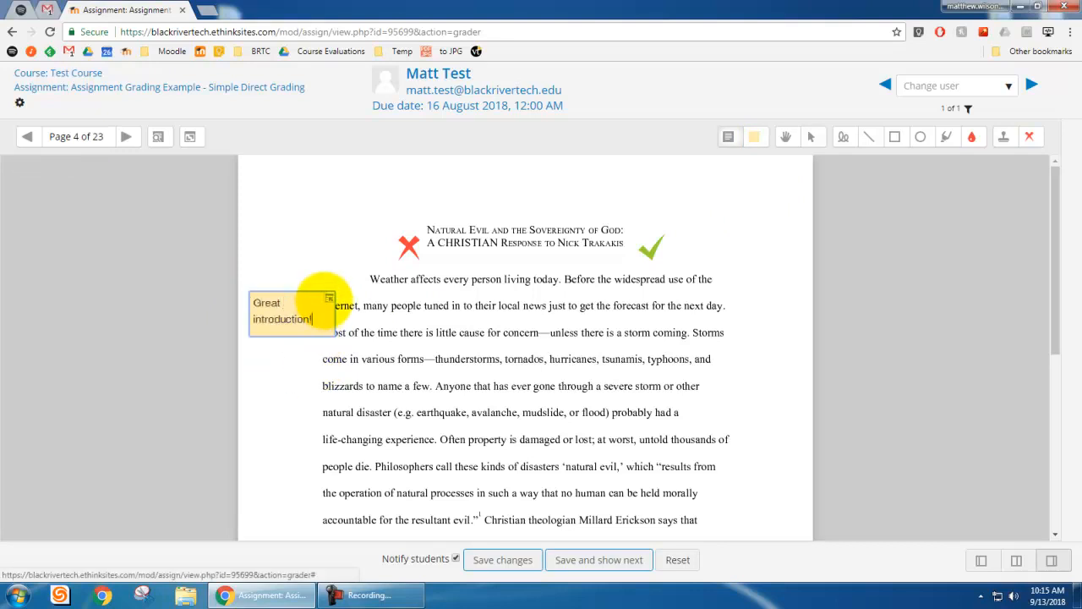
left_click(350, 206)
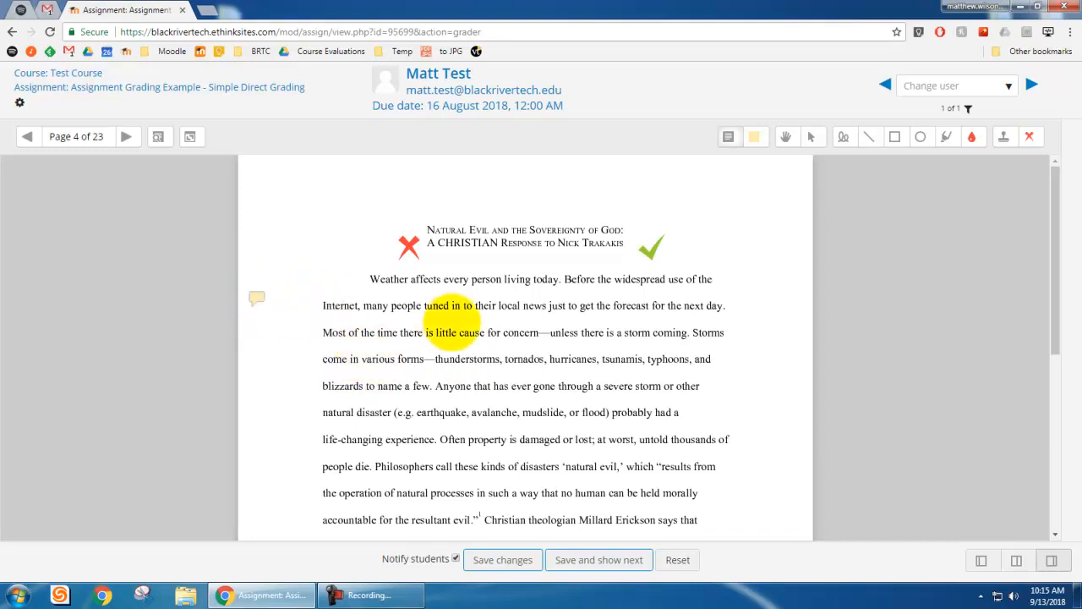
mouse_move(258, 297)
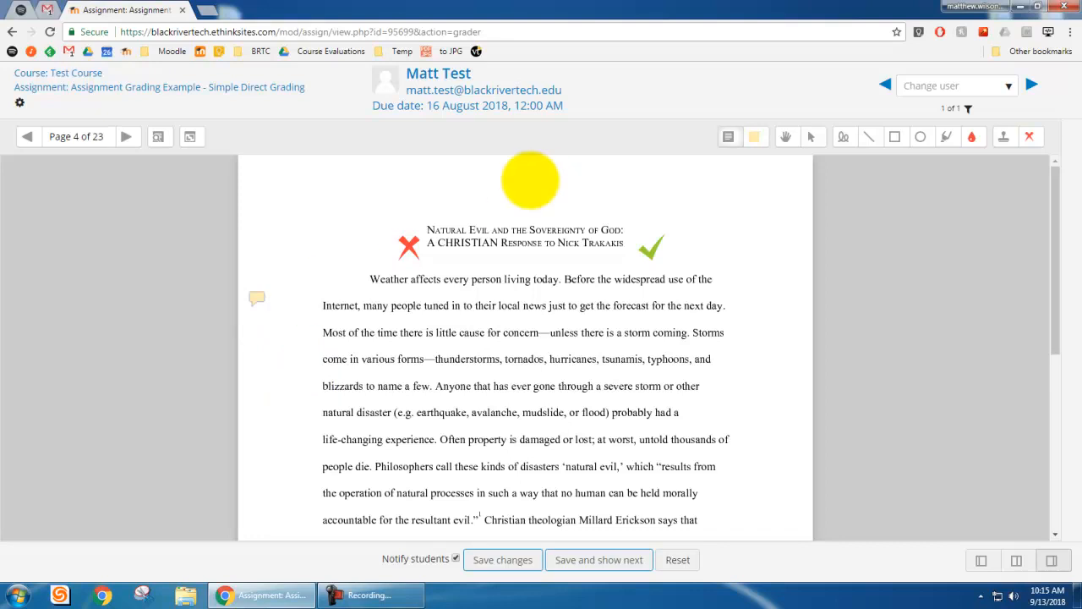
Look through page 4 down to its footnotes, moving the page with the Drag tool.
scroll(499, 245, "down", 1)
scroll(482, 262, "down", 1)
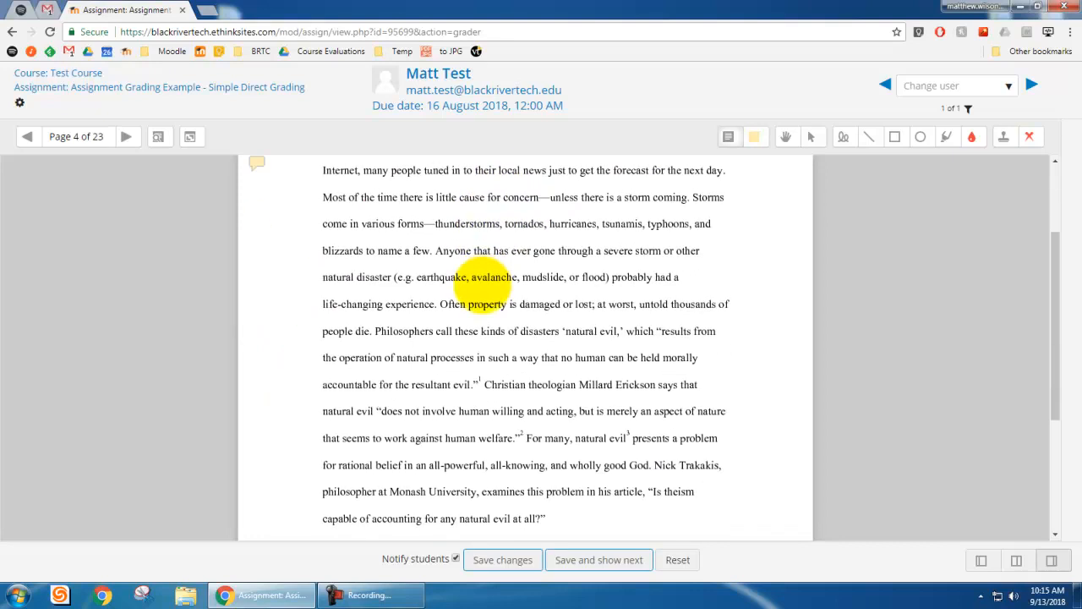
scroll(330, 341, "up", 3)
scroll(438, 315, "down", 3)
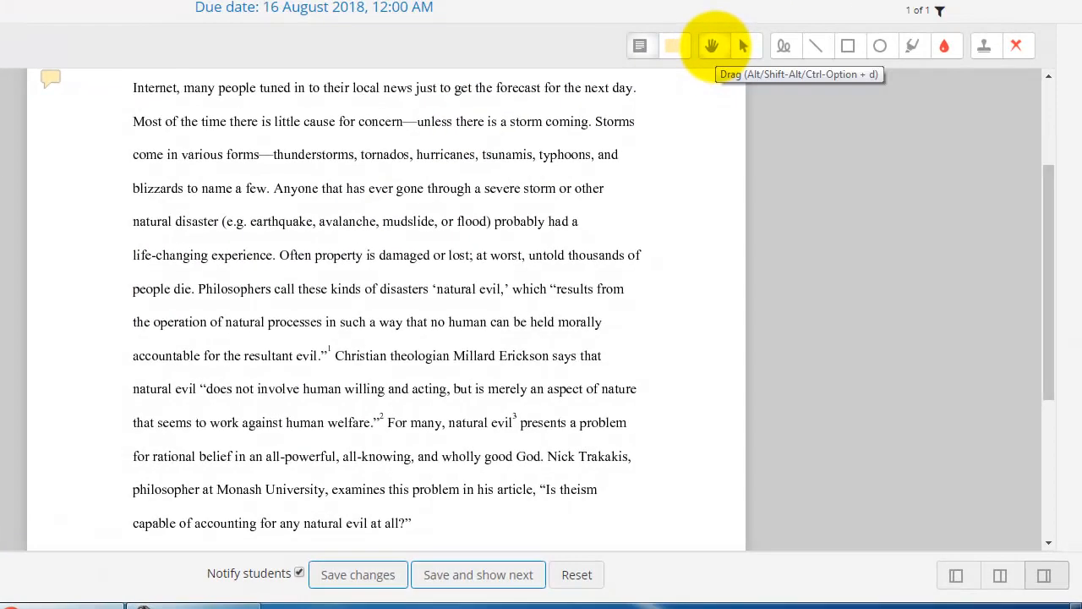
left_click(712, 46)
left_click_drag(498, 372, 513, 240)
scroll(507, 249, "down", 4)
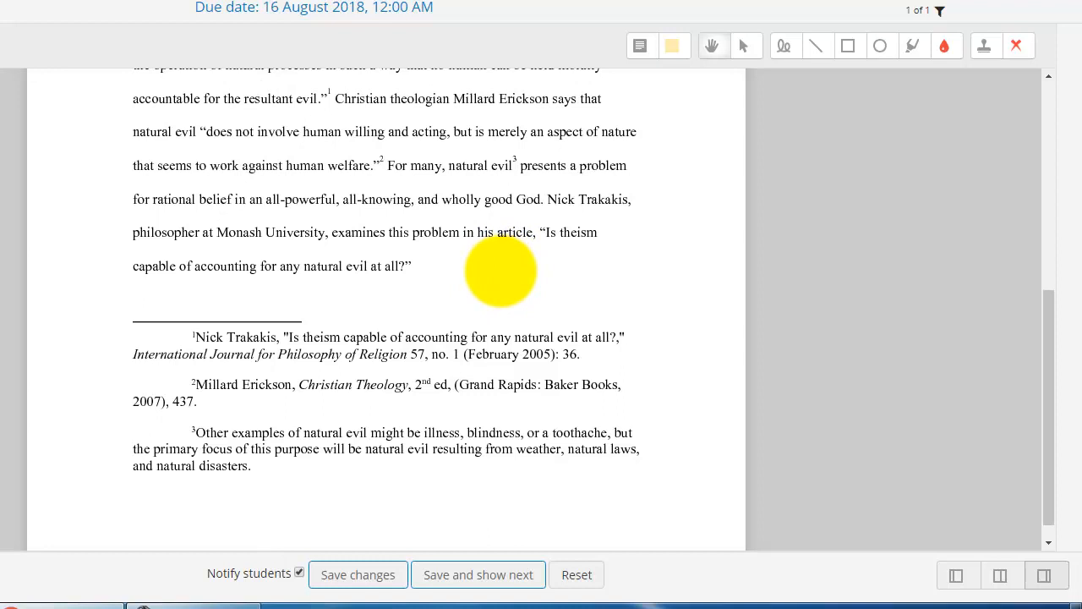
mouse_move(528, 148)
left_mouse_down()
mouse_move(532, 180)
mouse_move(542, 161)
left_mouse_up()
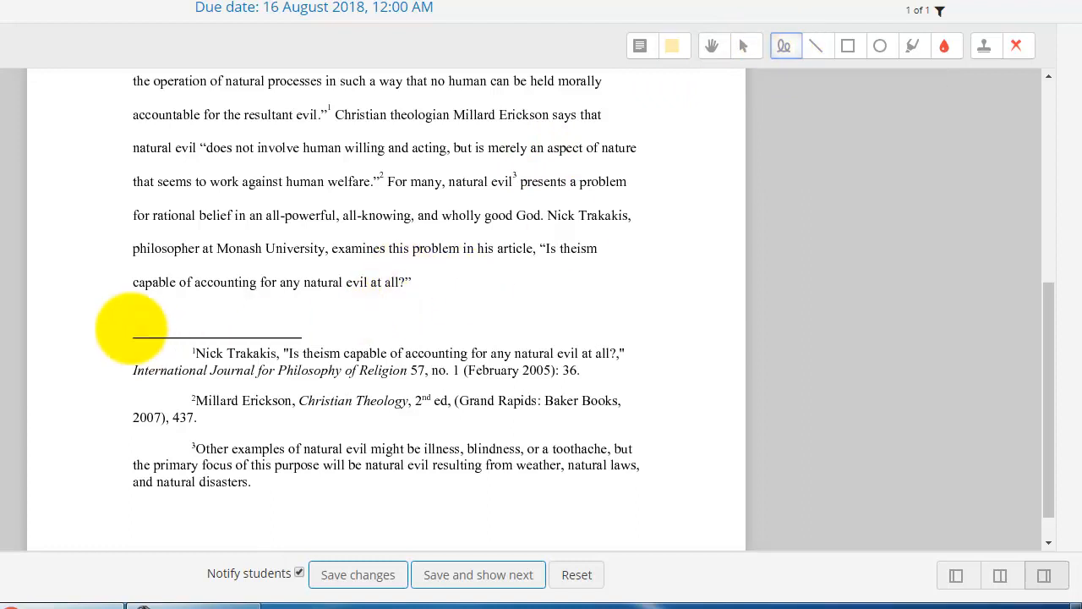
Draw a red freehand wavy line across the footnote separator on page 4, and delete that annotation.
mouse_move(66, 350)
left_mouse_down()
mouse_move(275, 287)
mouse_move(369, 313)
left_mouse_up()
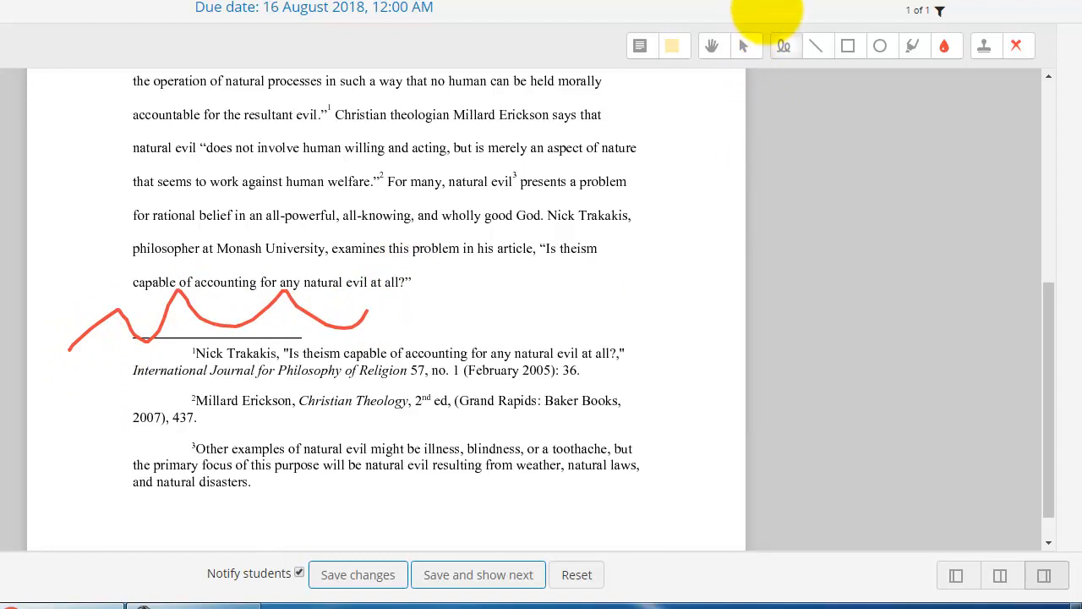
left_click(743, 45)
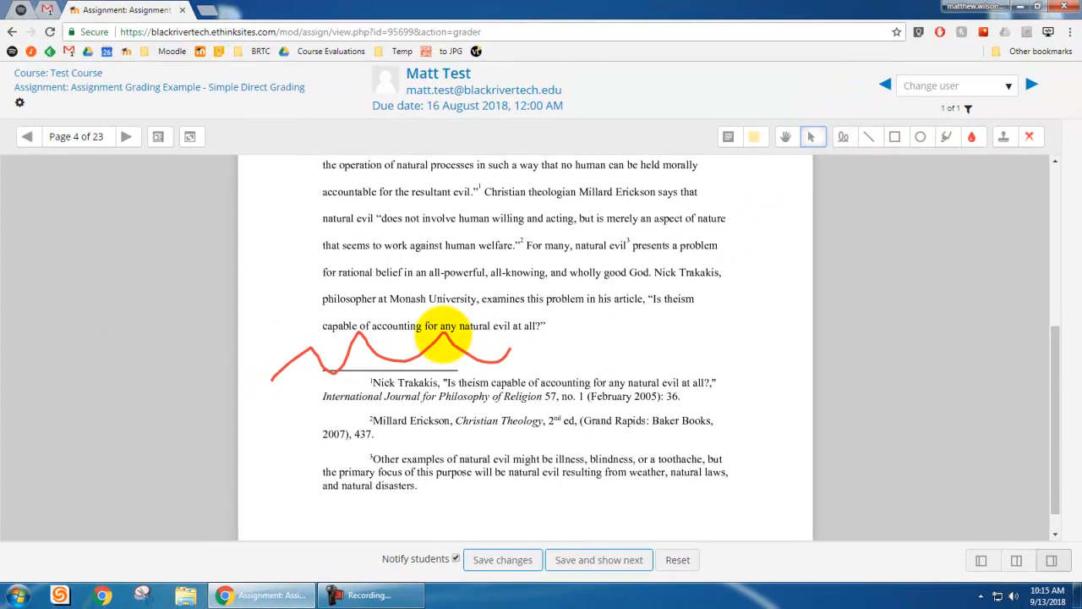
left_click(442, 346)
left_click(503, 345)
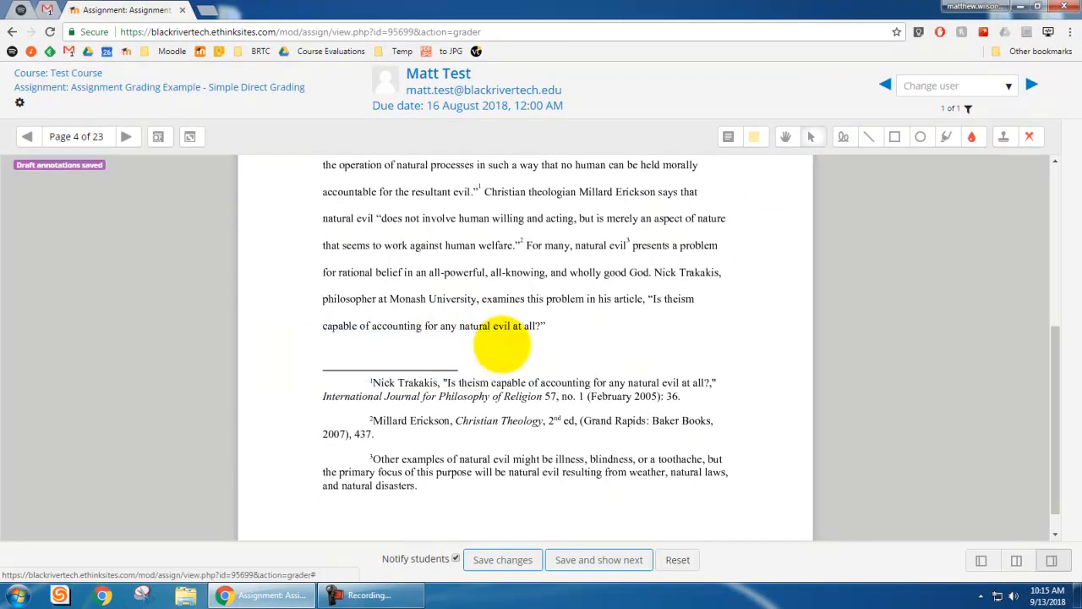
Select the red X stamp before the heading on page 4 and delete it.
scroll(508, 330, "up", 4)
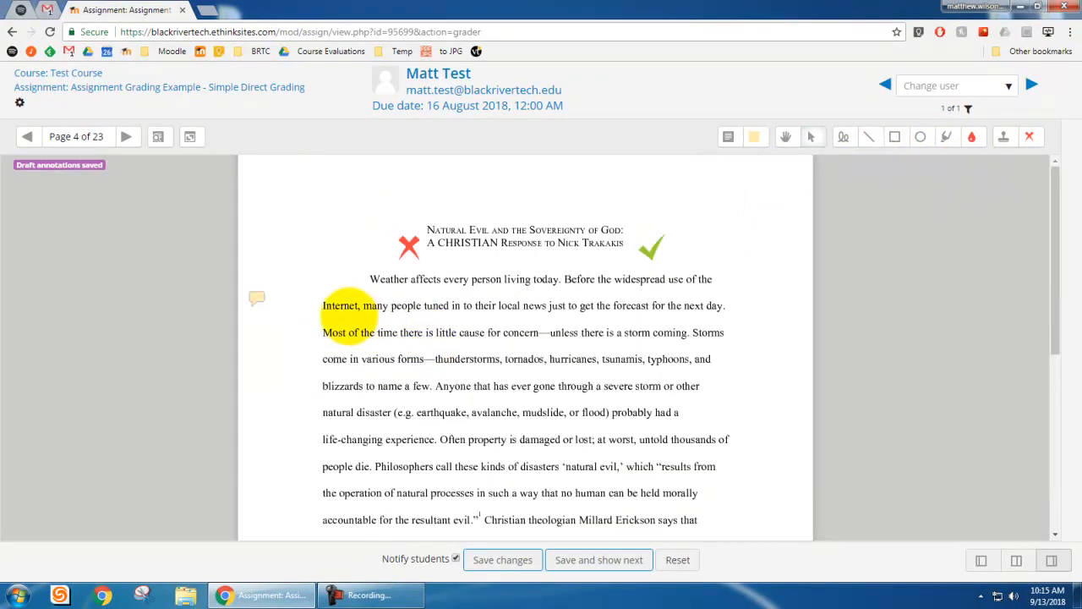
left_click(409, 245)
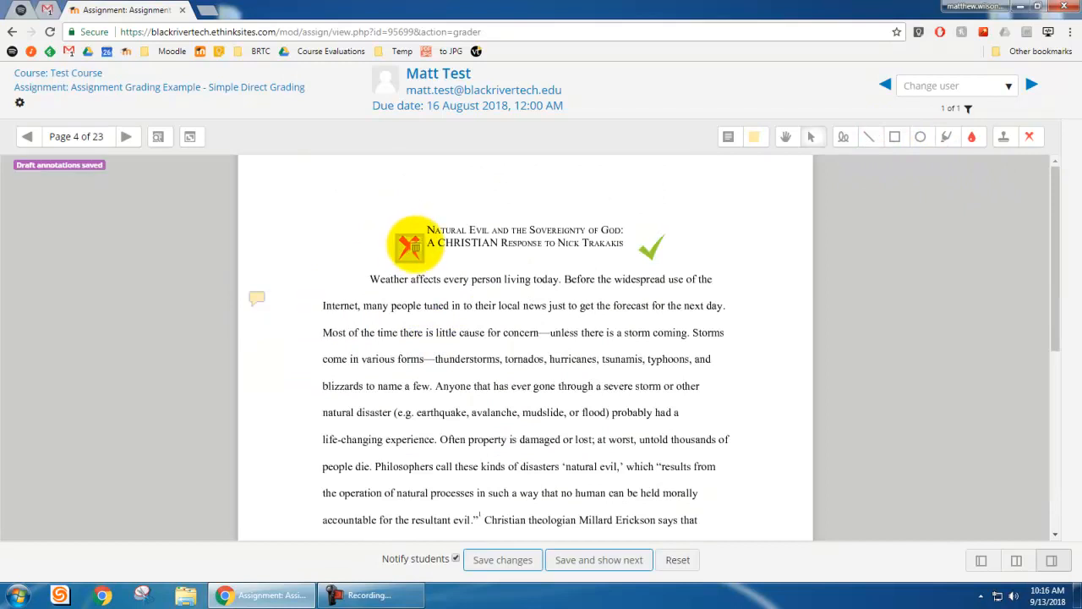
left_click(414, 248)
Underline the last line of body text on page 4 with a straight red line, and delete that line.
scroll(524, 271, "down", 4)
scroll(508, 279, "down", 1)
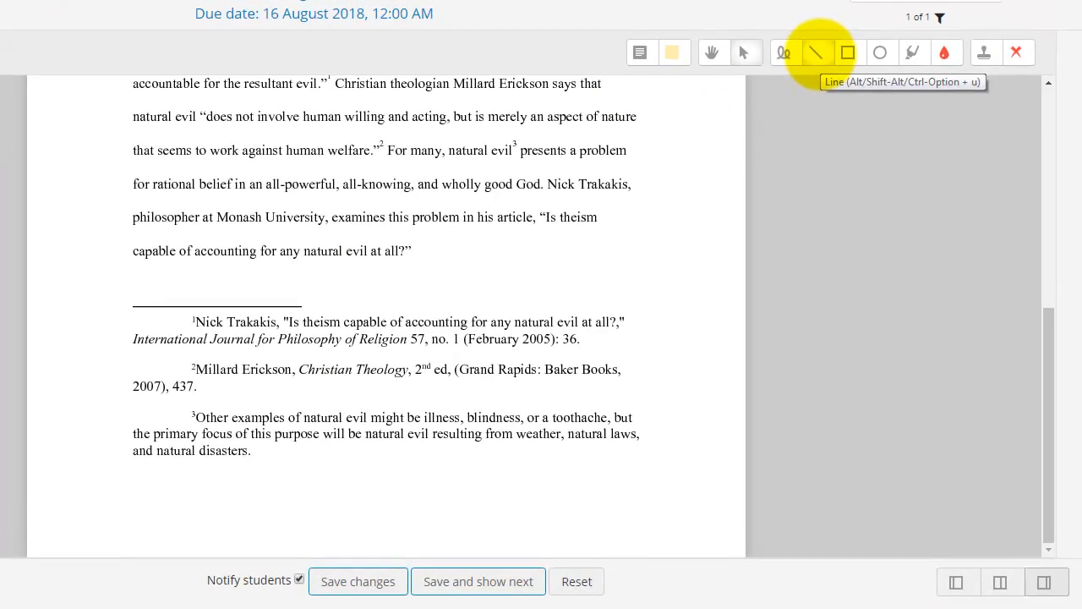
left_click(869, 136)
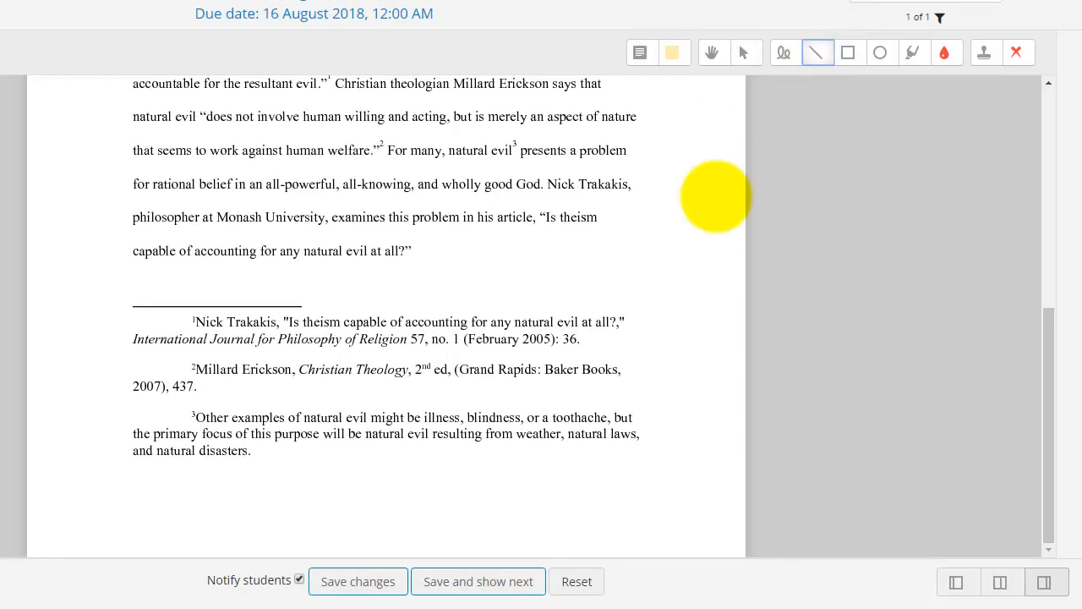
mouse_move(132, 261)
left_mouse_down()
mouse_move(443, 259)
mouse_move(410, 262)
left_mouse_up()
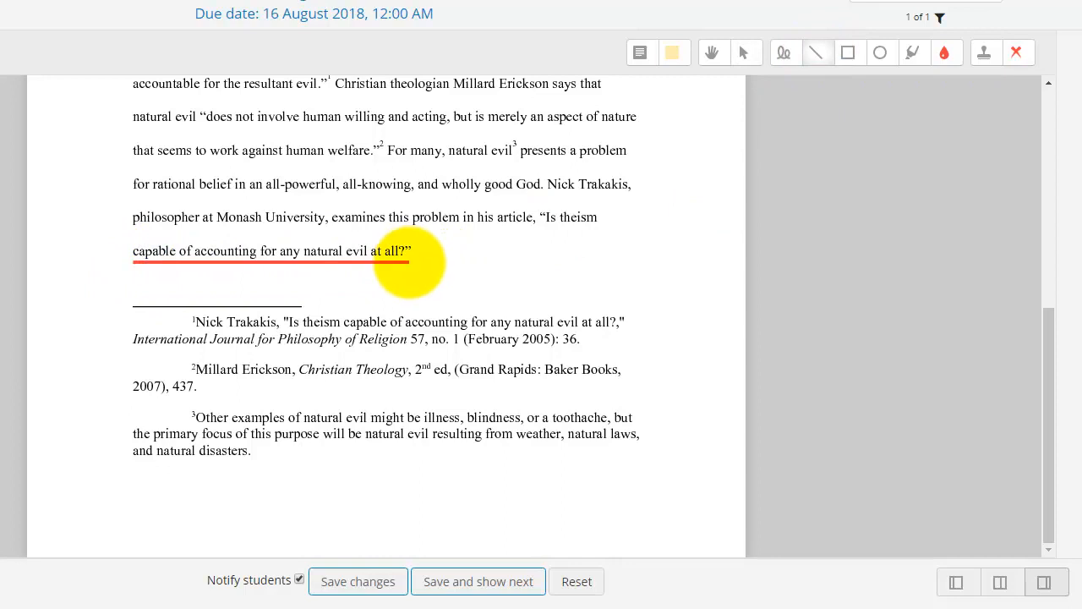
left_click(752, 52)
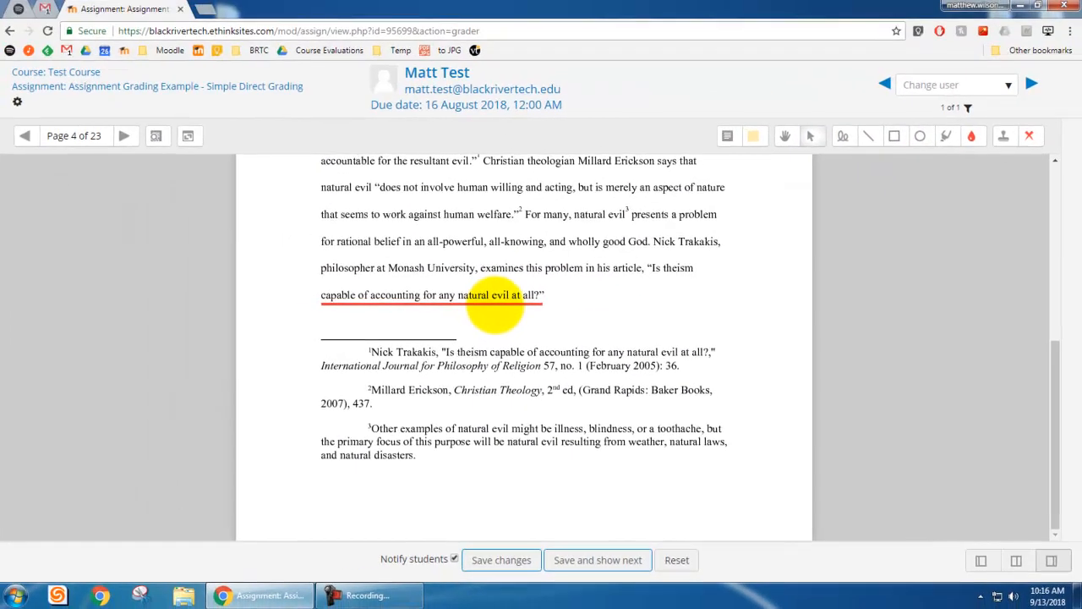
left_click(810, 136)
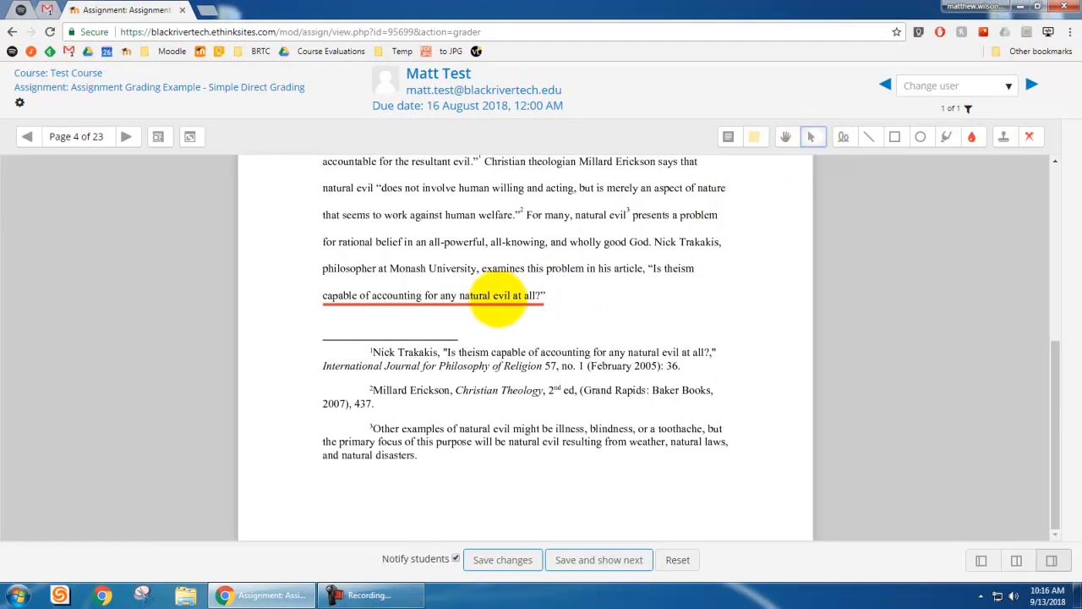
left_click(536, 317)
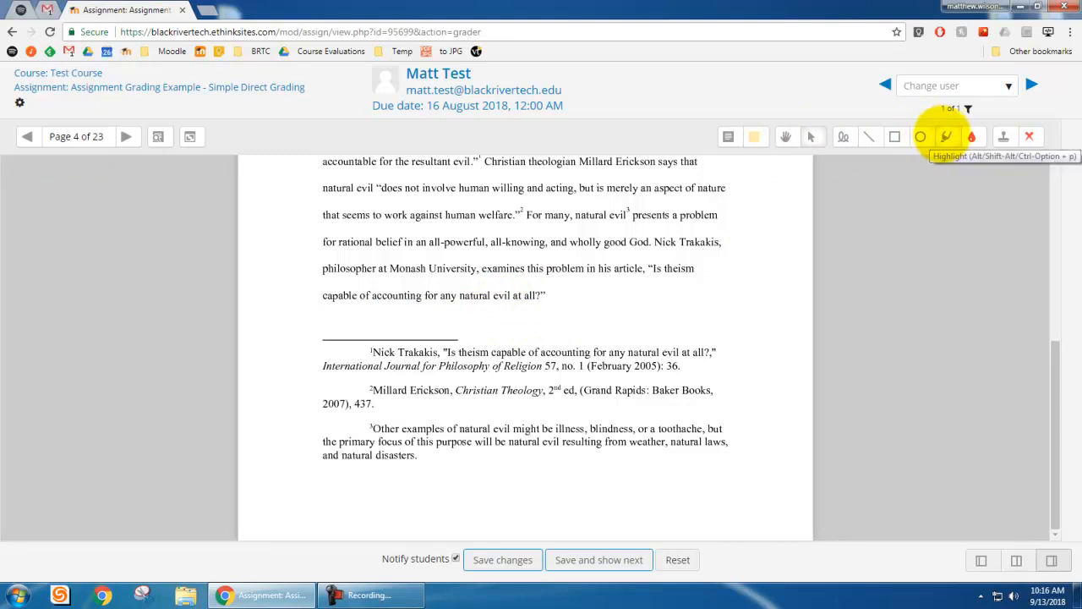
Draw a red rectangle around the last line of body text on page 4 and a blue rectangle around footnote 2.
left_click(895, 136)
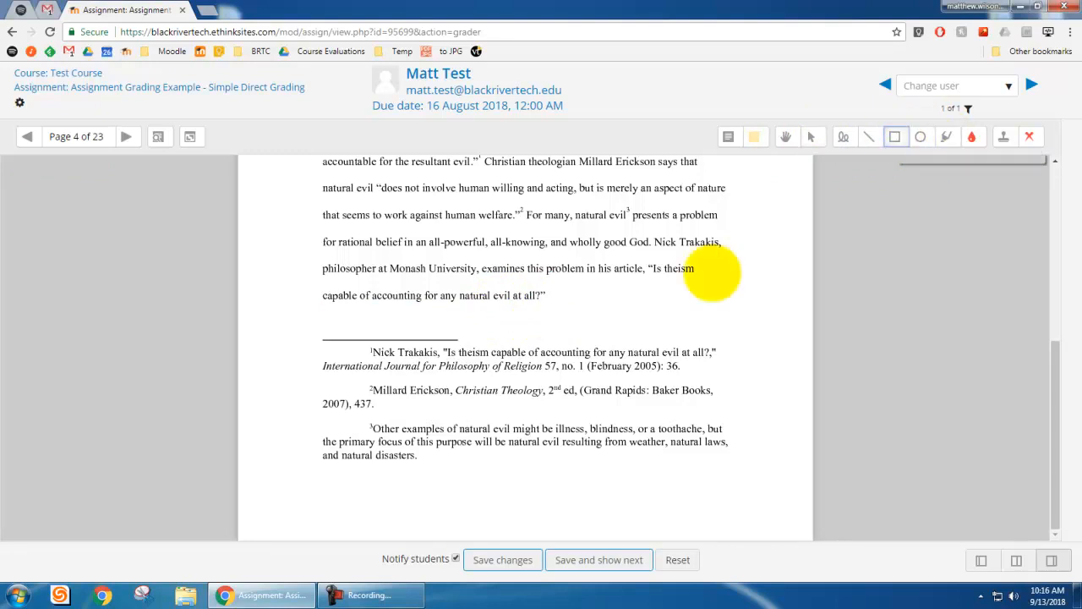
left_click_drag(319, 288, 549, 304)
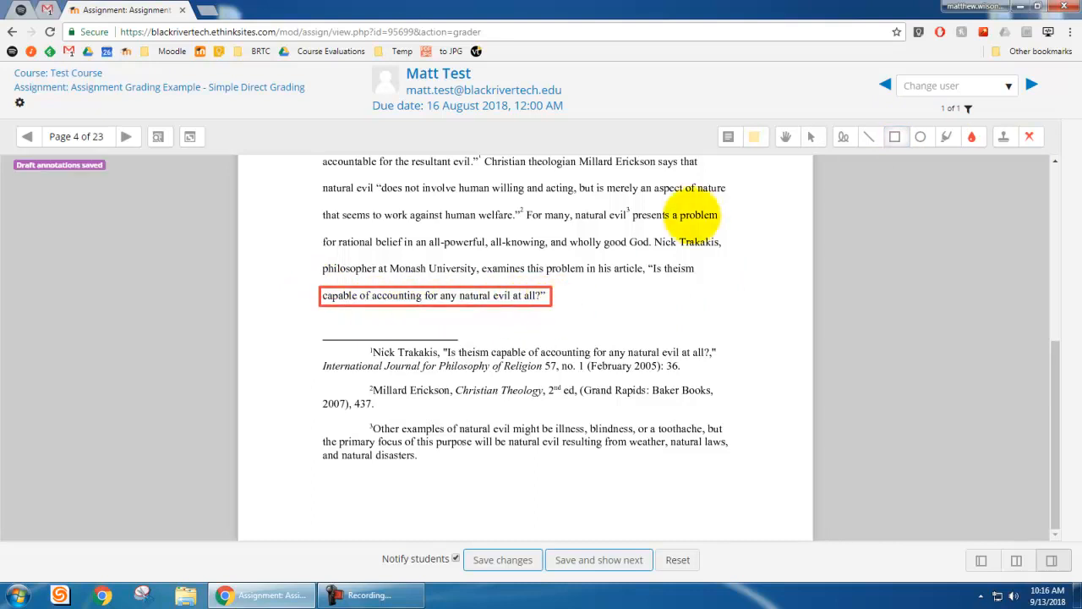
left_click(972, 137)
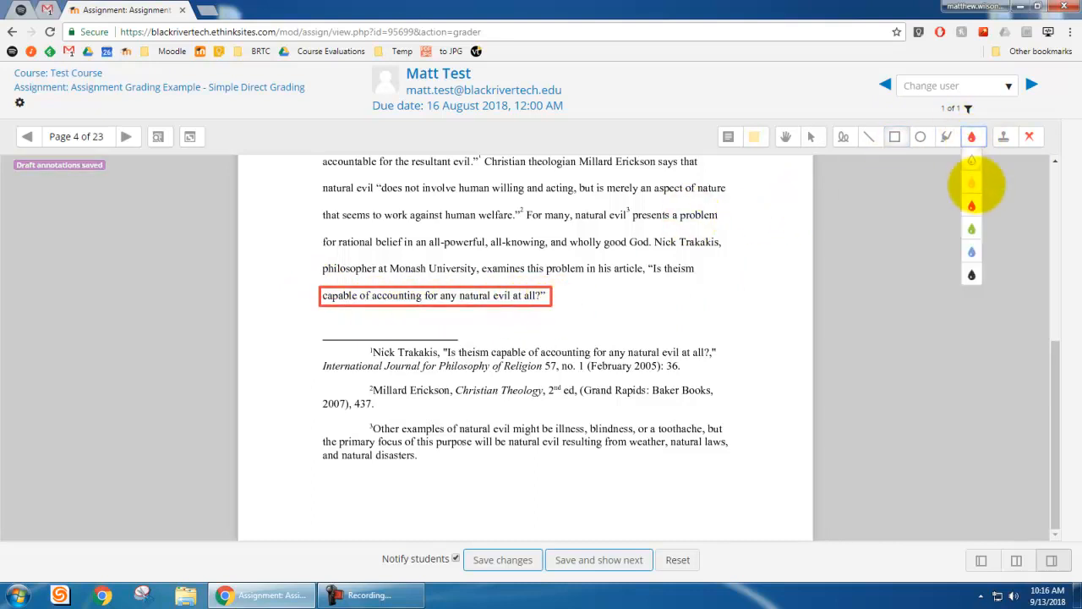
left_click(972, 251)
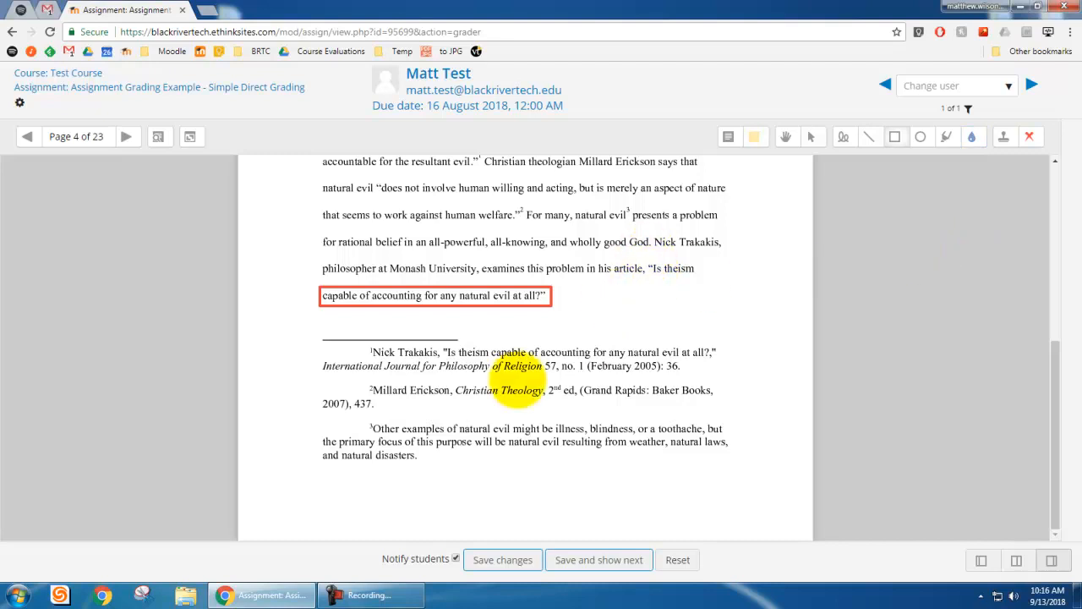
left_click_drag(319, 381, 720, 410)
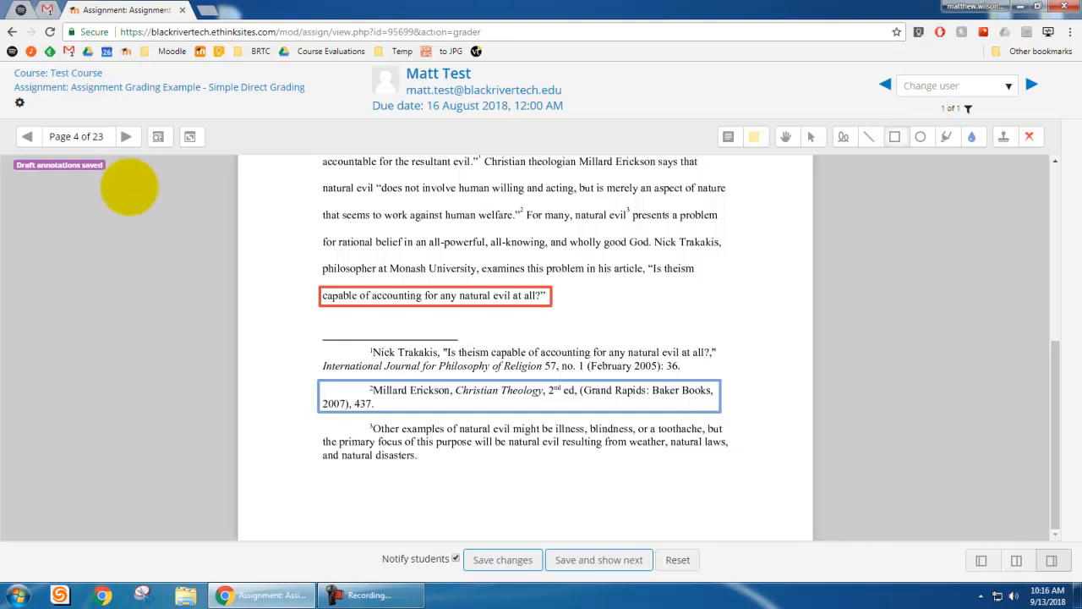
Go to page 5 of the paper and circle footnote 5, "Ibid.", with a yellow oval.
left_click(126, 136)
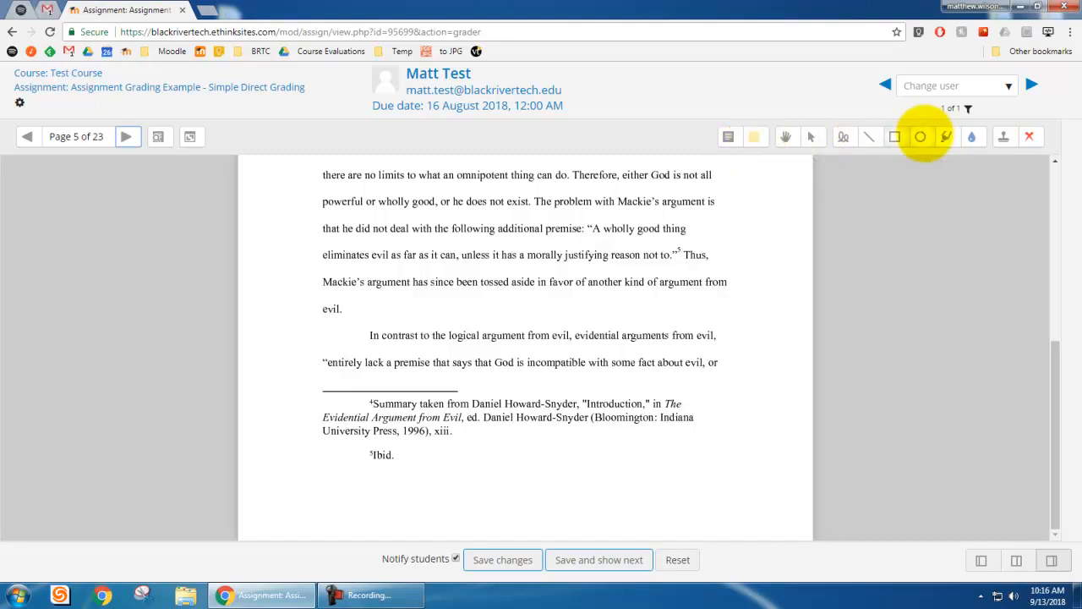
left_click(920, 136)
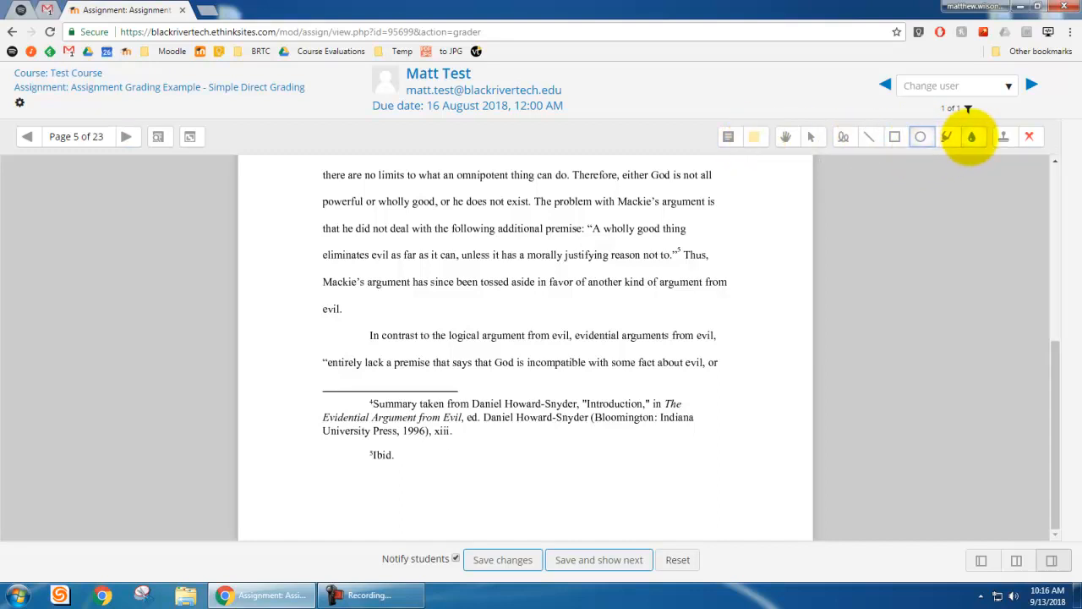
left_click(972, 136)
left_click(973, 182)
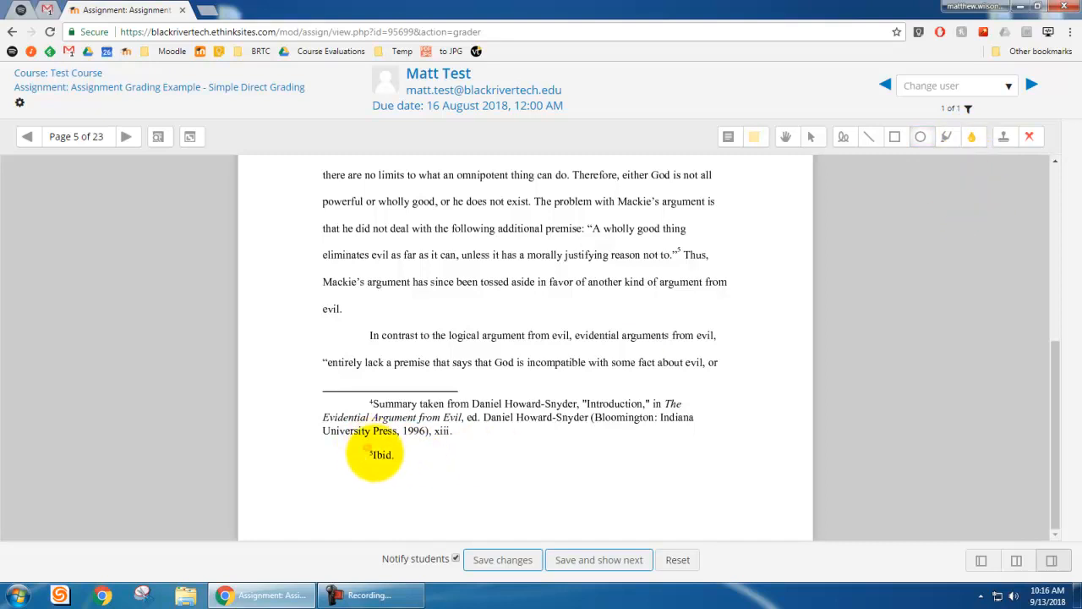
left_click_drag(367, 448, 396, 465)
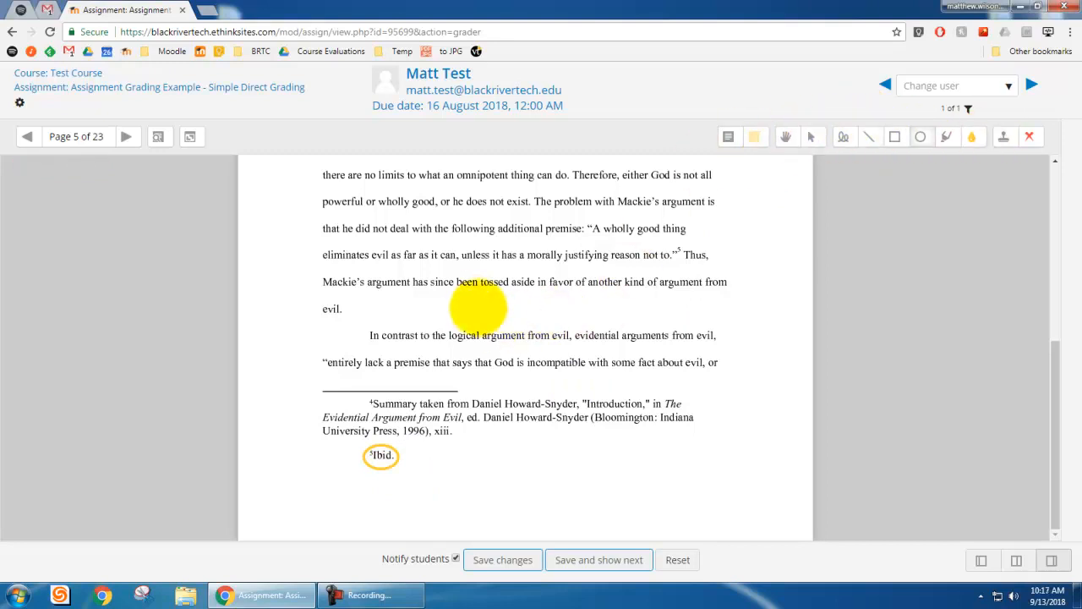
Look over page 5 from its beginning and advance to page 6 of the paper.
scroll(478, 306, "up", 3)
scroll(470, 296, "up", 1)
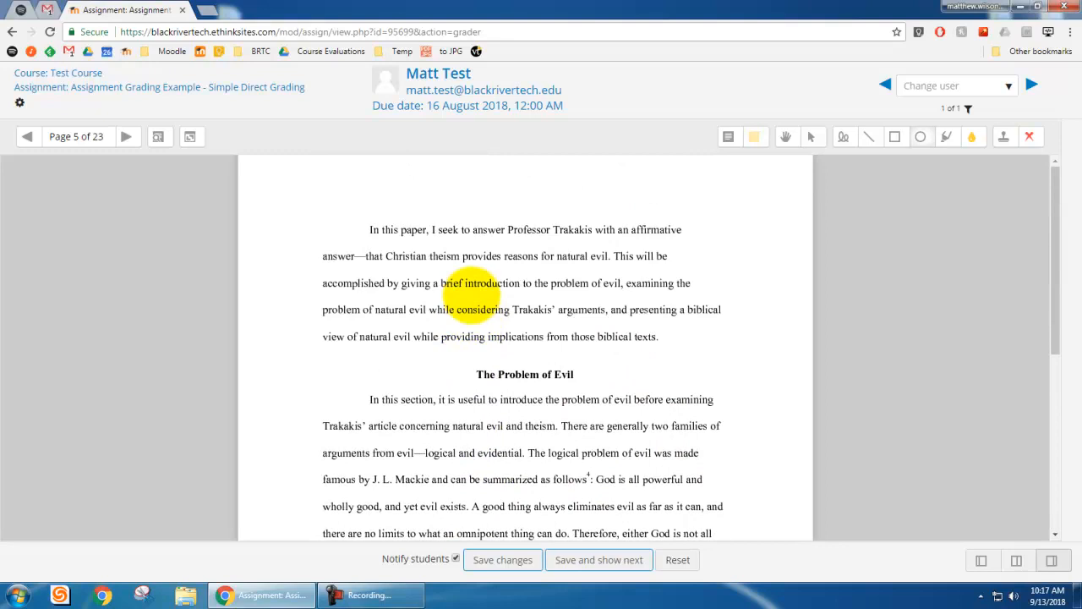
scroll(474, 291, "down", 2)
left_click(125, 137)
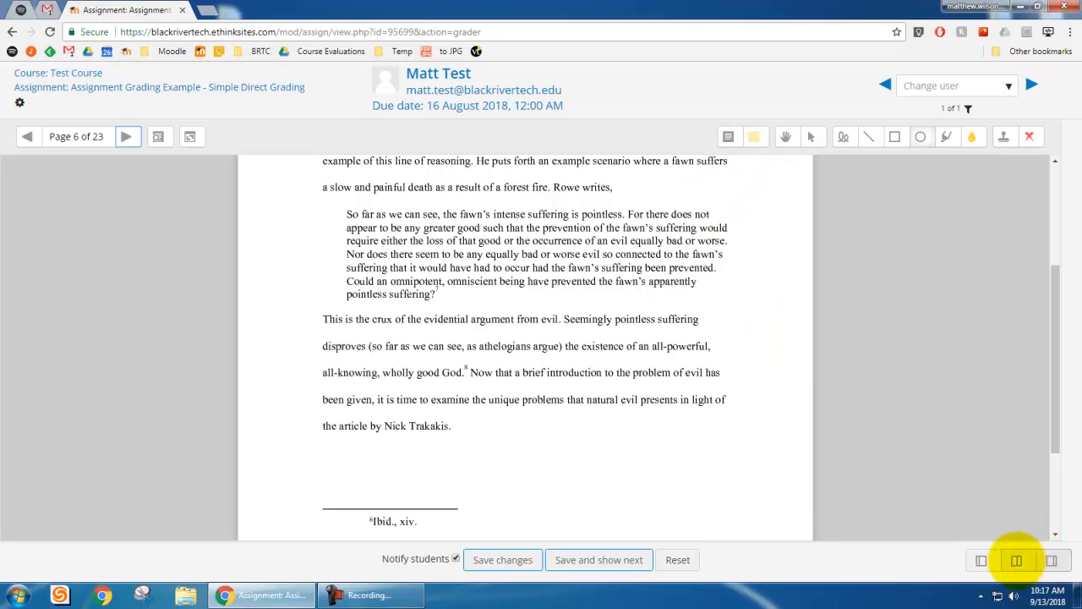
Try the side-by-side grader layout, switch to the layout showing only the grading form, and activate the grade field.
left_click(1017, 560)
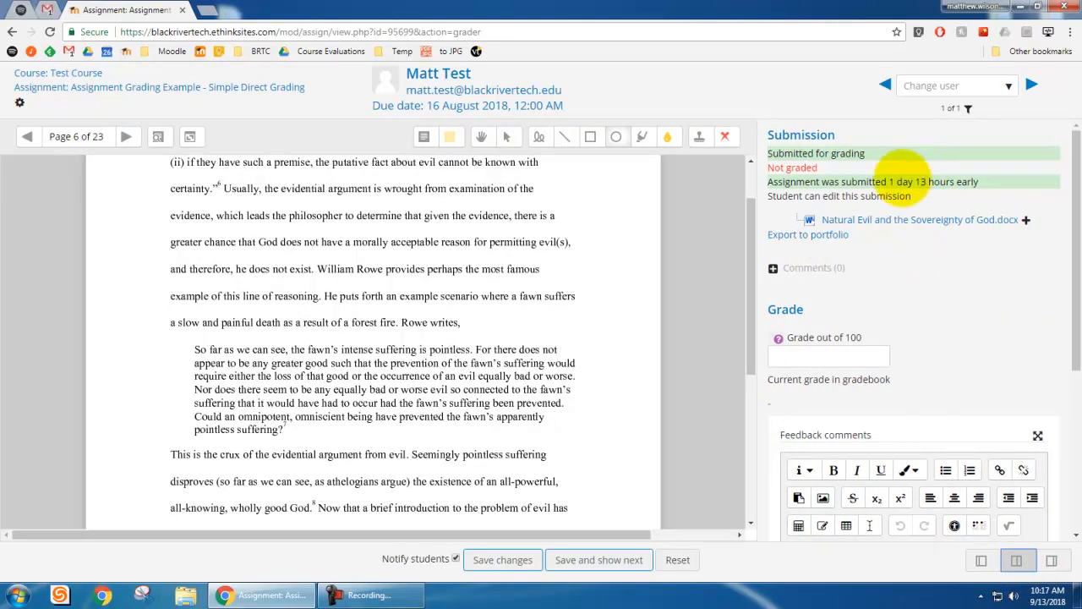
scroll(330, 307, "up", 1)
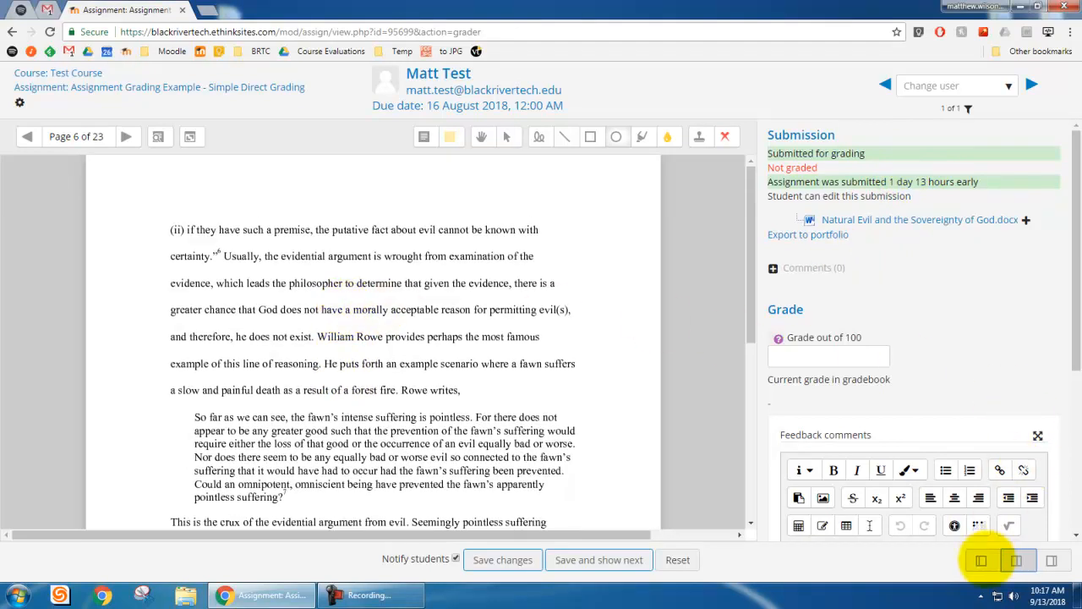
left_click(981, 560)
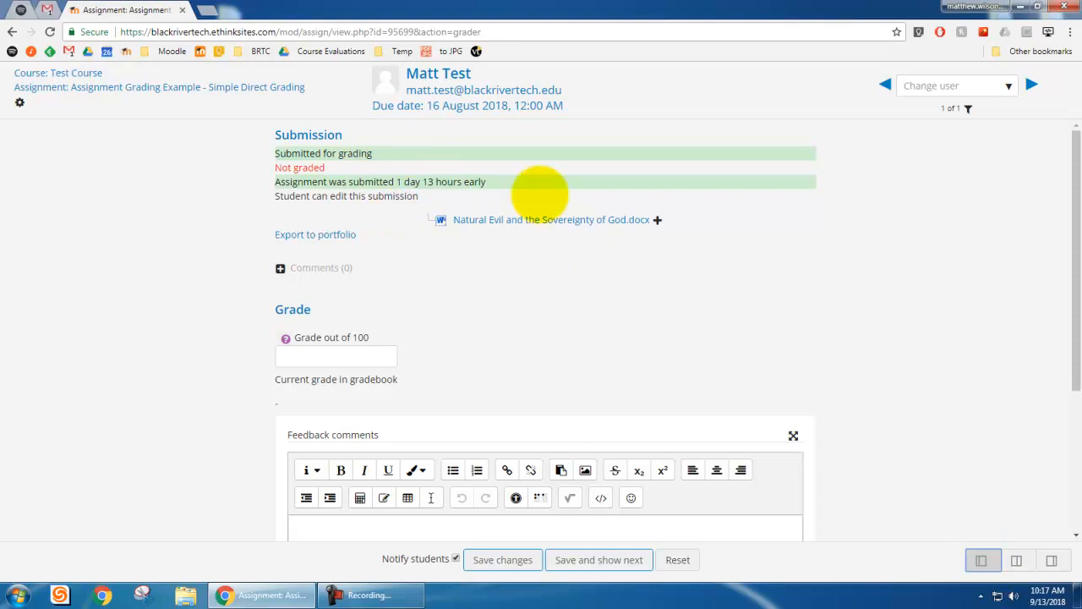
left_click(347, 356)
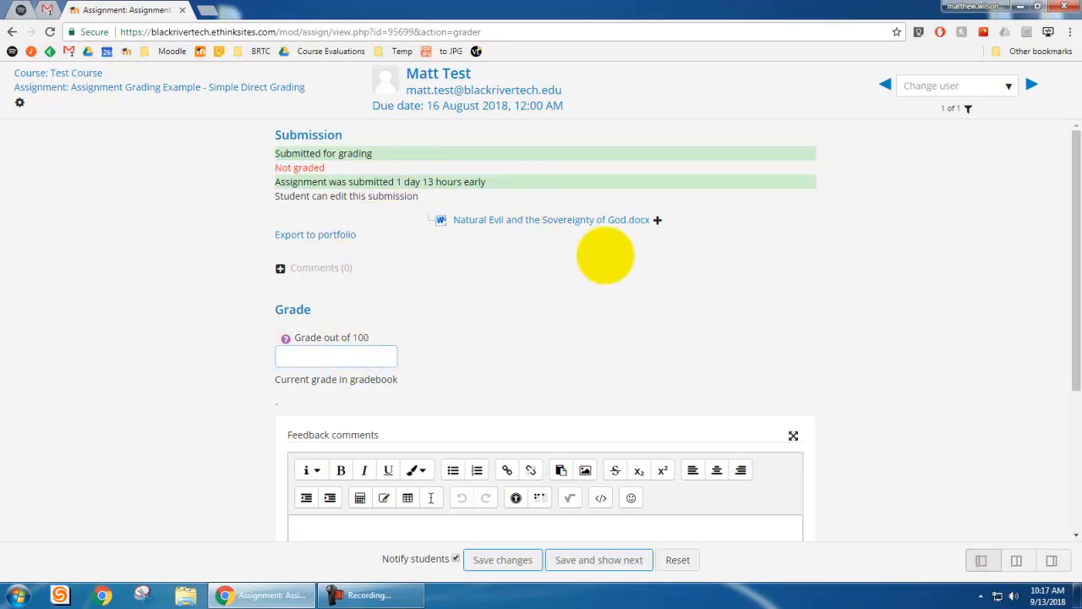
Set the grade to 90, add the feedback comment "This is what shows up in the gradebook for the student to view." and save.
scroll(372, 296, "down", 3)
left_click(414, 353)
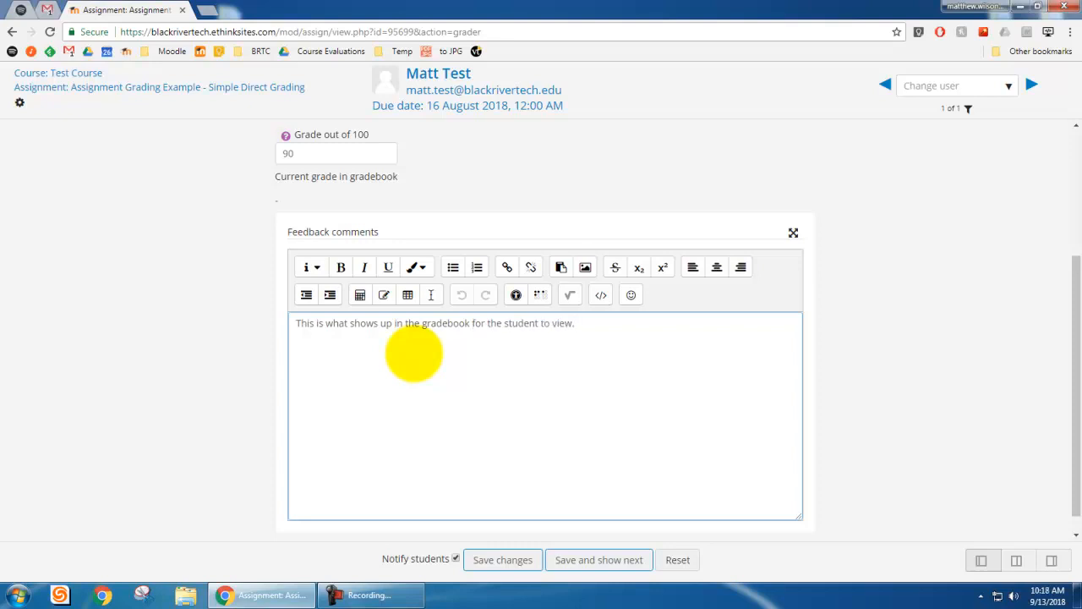
scroll(251, 358, "up", 3)
scroll(256, 280, "down", 3)
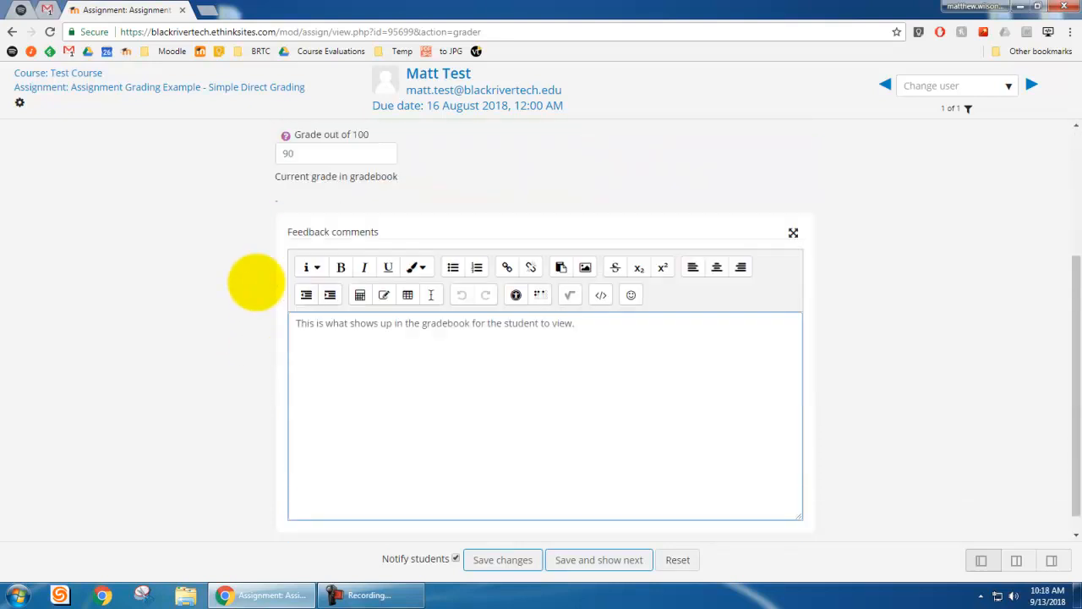
scroll(255, 281, "down", 1)
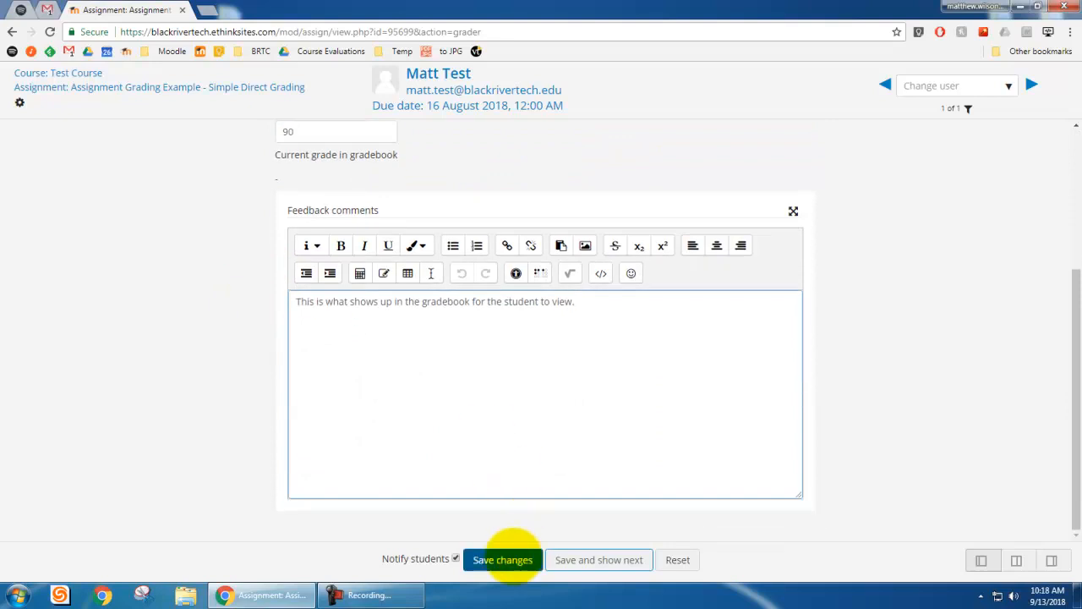
left_click(502, 559)
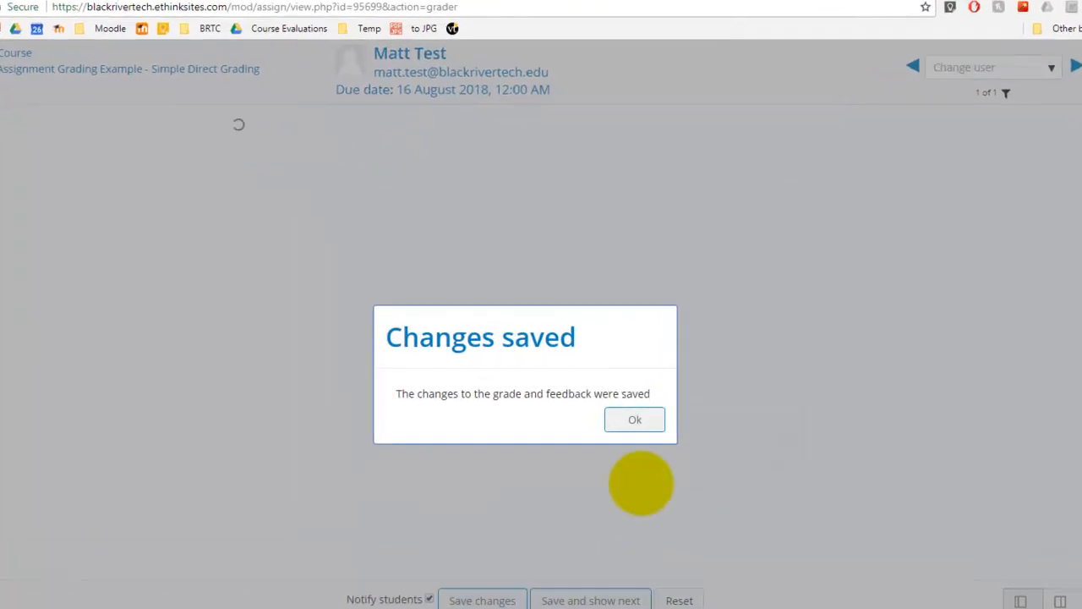
left_click(634, 398)
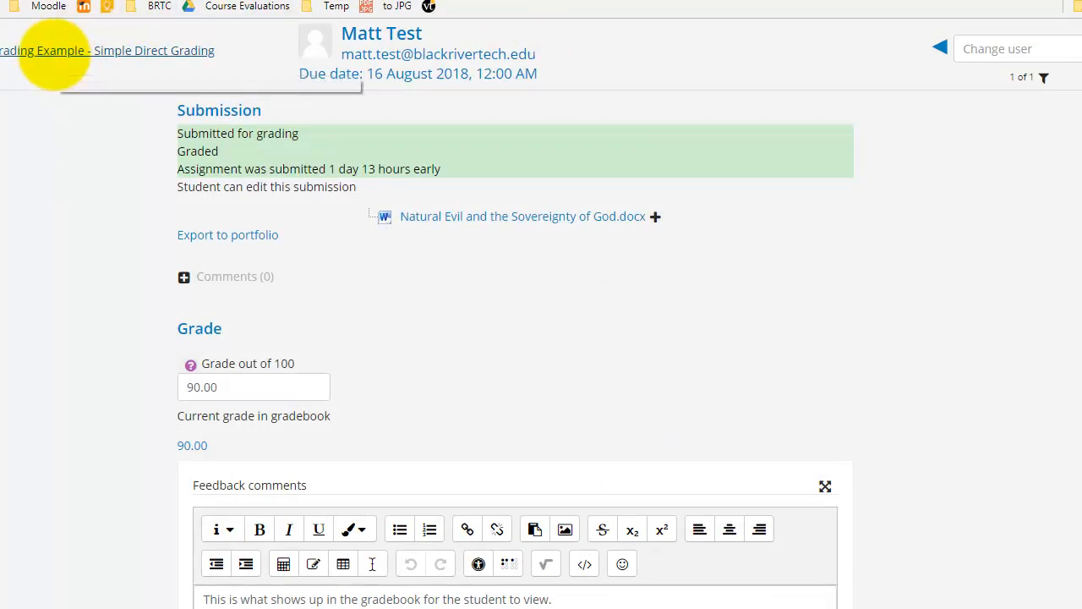
Return to the assignment page, open the course's grader report and look across to the student's assignment grades.
left_click(53, 50)
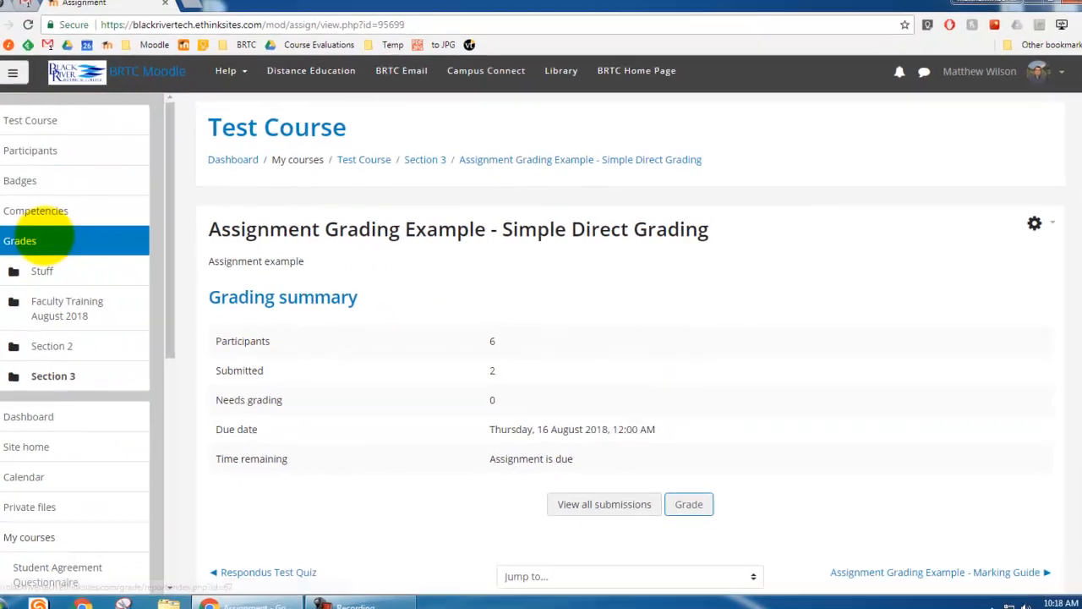
left_click(43, 240)
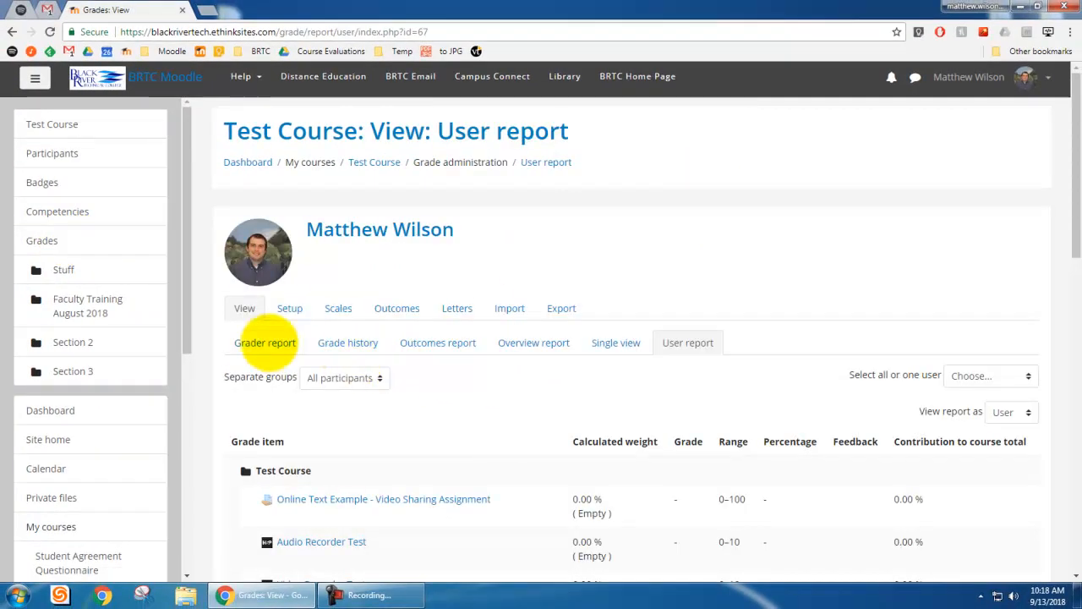
left_click(266, 342)
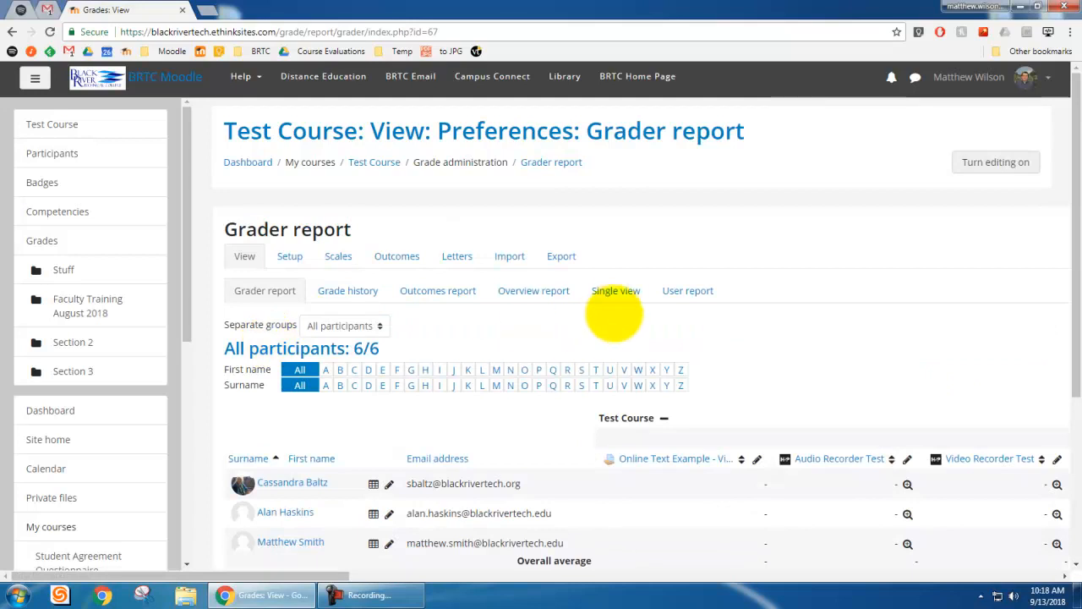
scroll(619, 300, "down", 1)
scroll(620, 305, "down", 3)
scroll(474, 440, "up", 2)
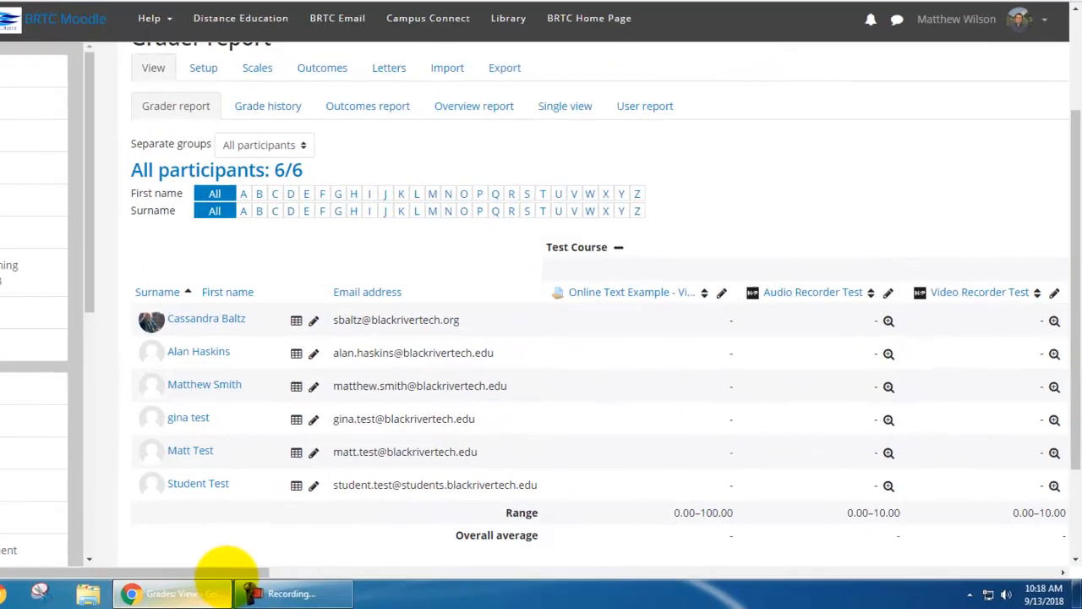
left_click_drag(233, 568, 698, 537)
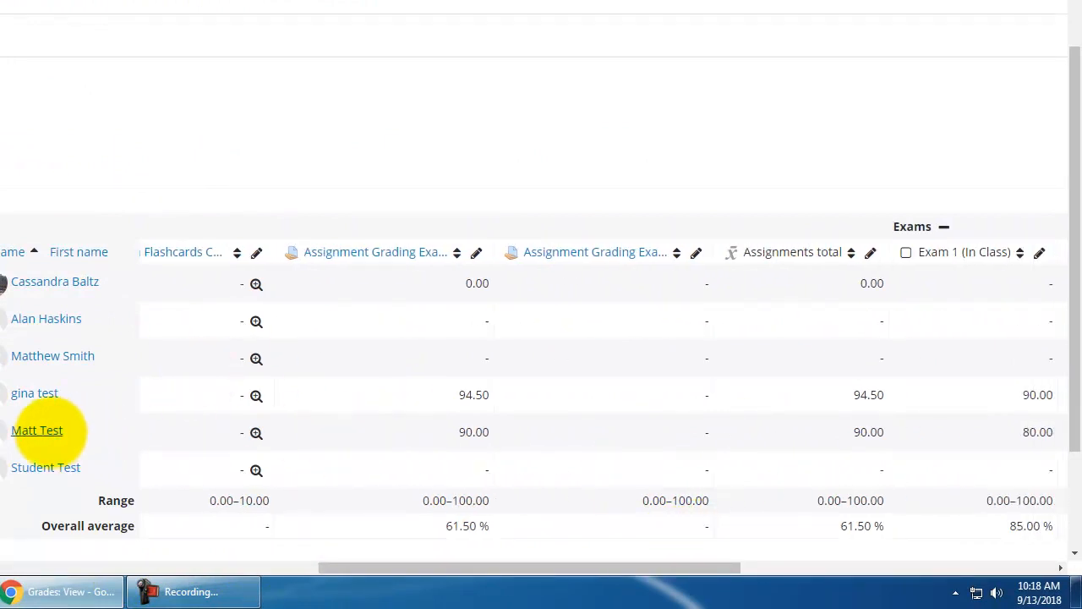
left_click(59, 237)
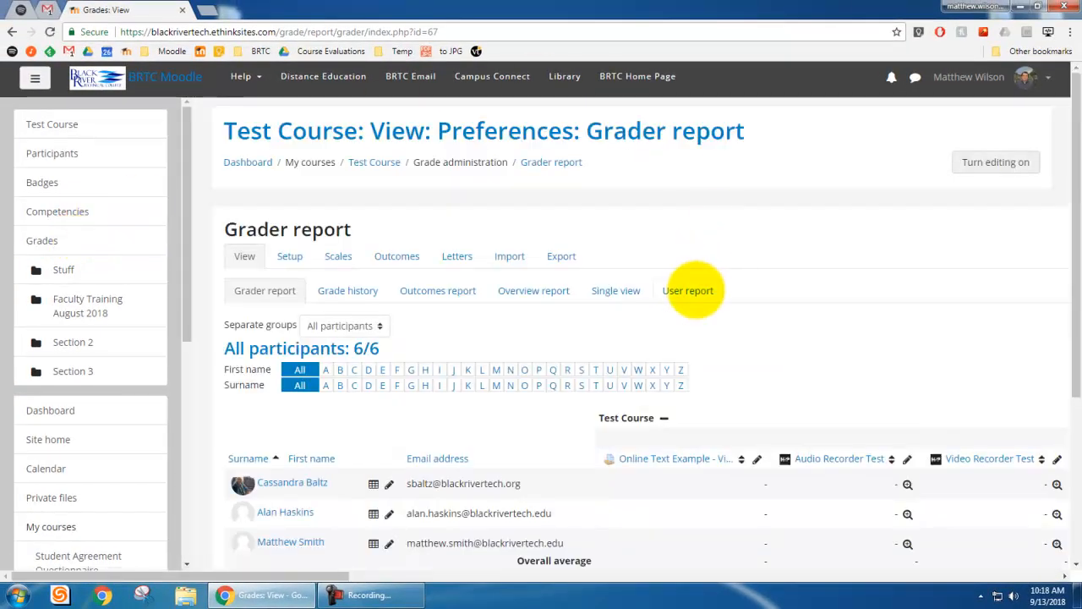
Open the user report for the graded student and check the grade and feedback for the Simple Direct Grading assignment.
left_click(693, 290)
scroll(698, 293, "down", 2)
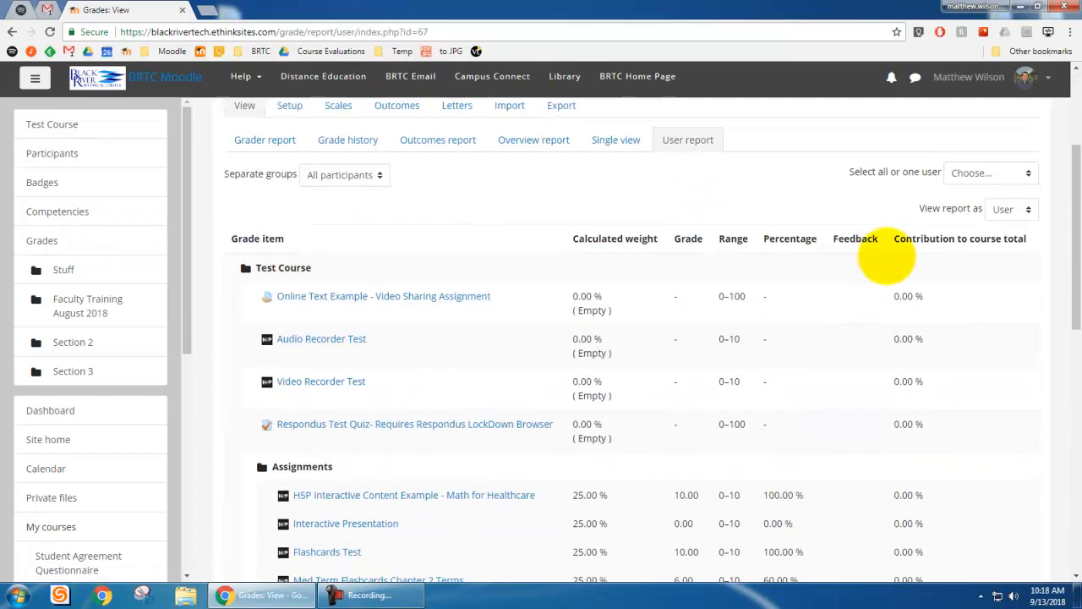
left_click(986, 172)
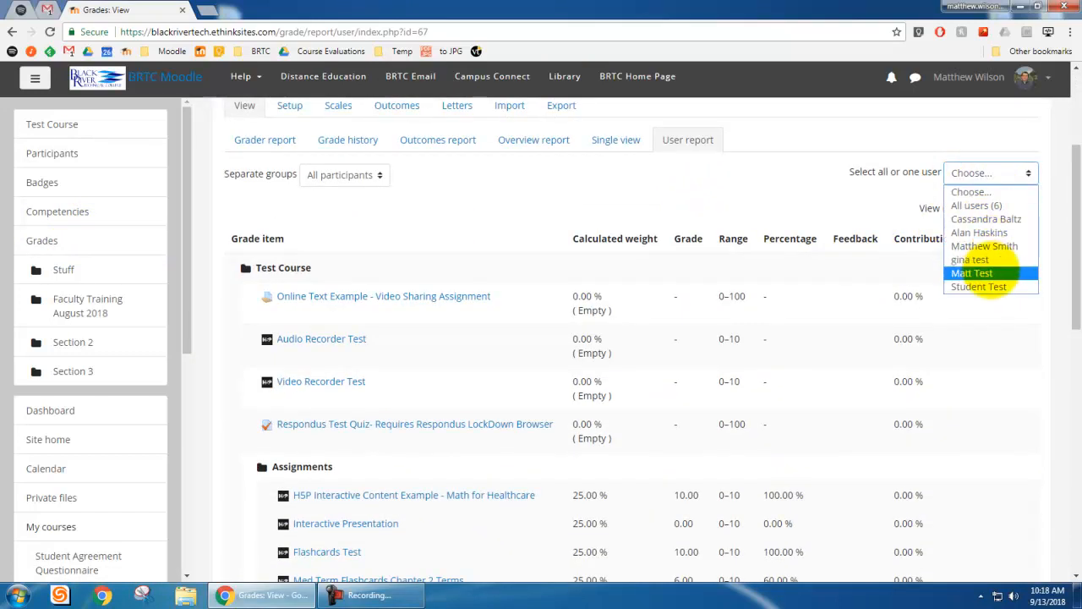
left_click(972, 273)
scroll(818, 194, "down", 4)
scroll(818, 195, "down", 2)
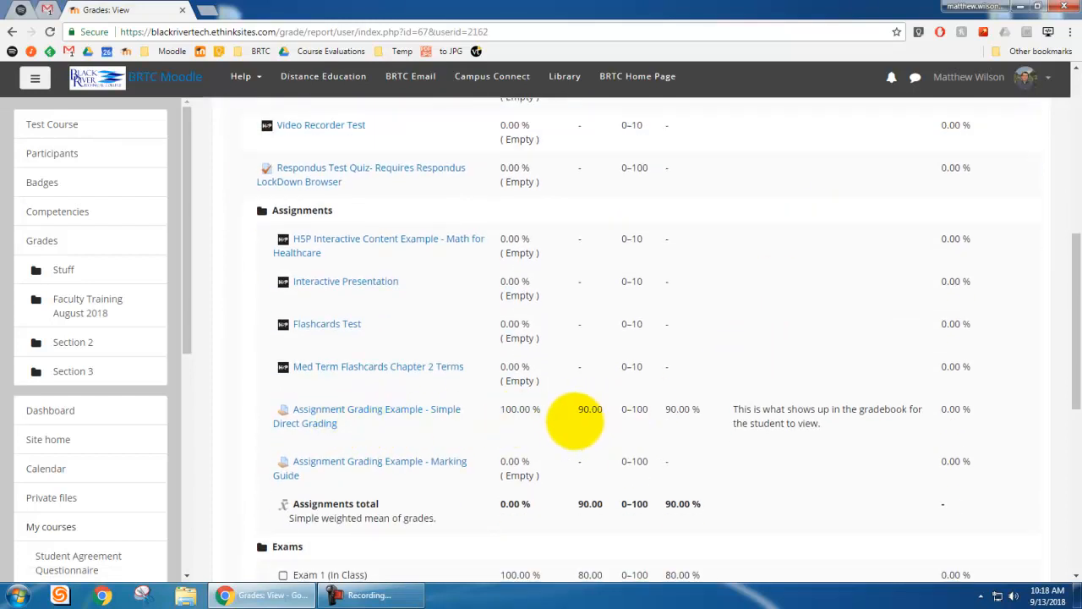
scroll(802, 414, "up", 1)
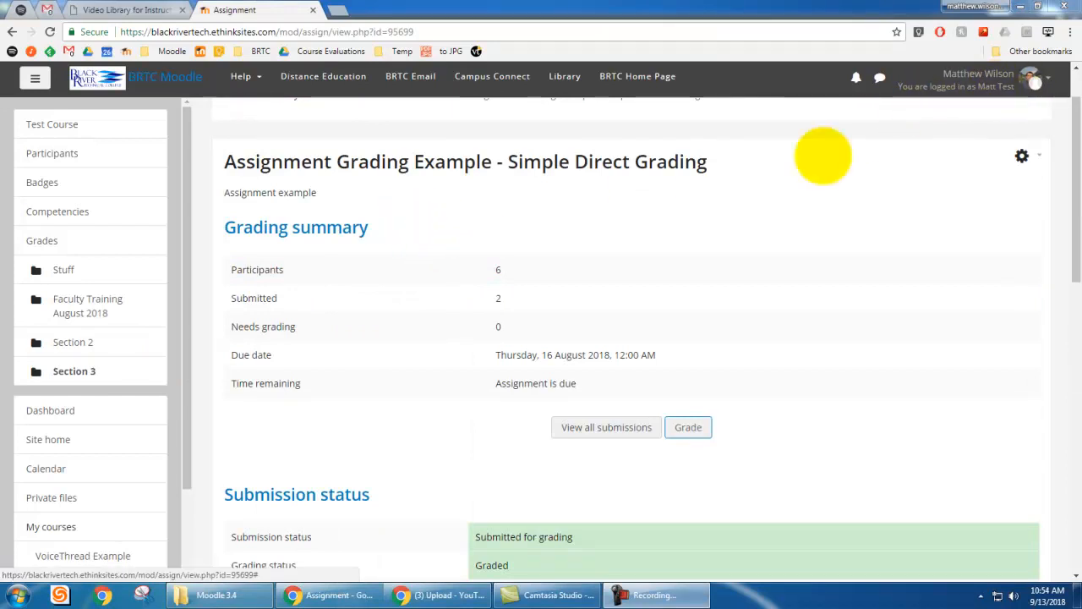
Review the submission status and feedback on the assignment page in the student's view.
scroll(431, 264, "down", 3)
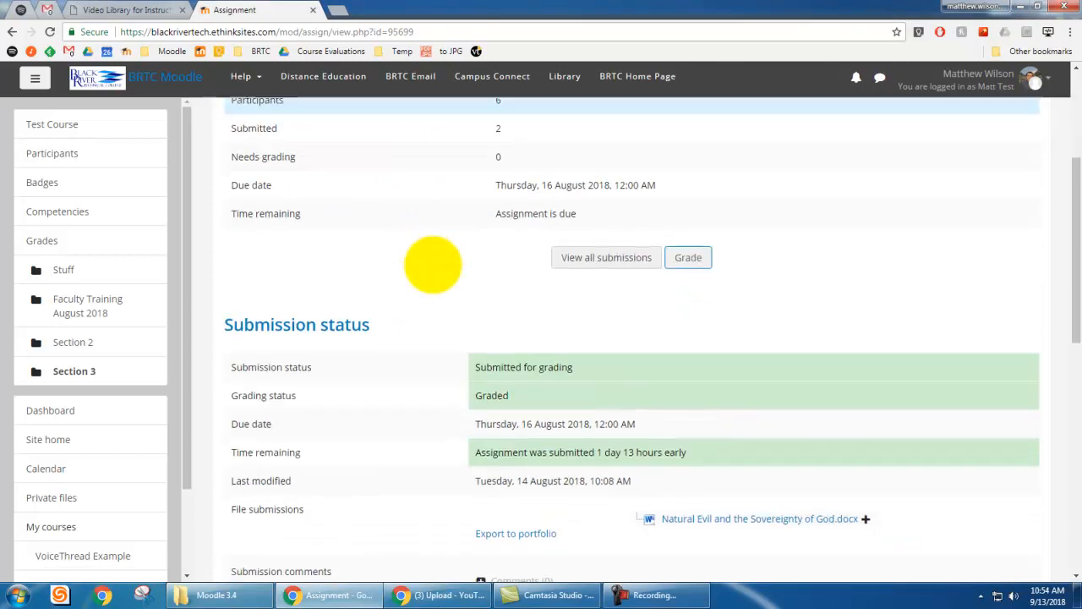
scroll(432, 264, "down", 1)
scroll(432, 264, "down", 2)
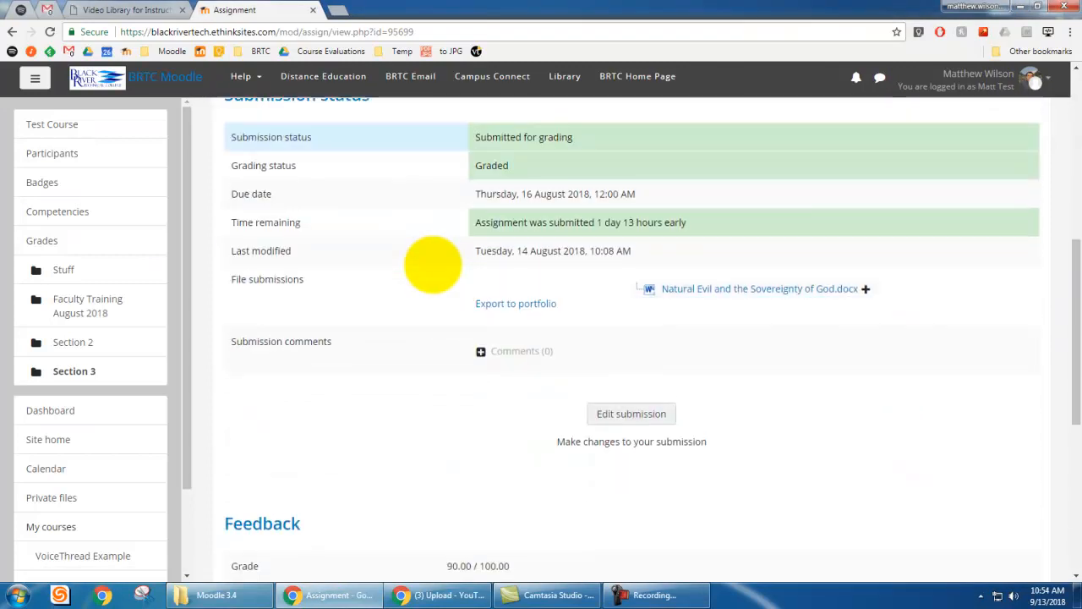
scroll(432, 264, "down", 5)
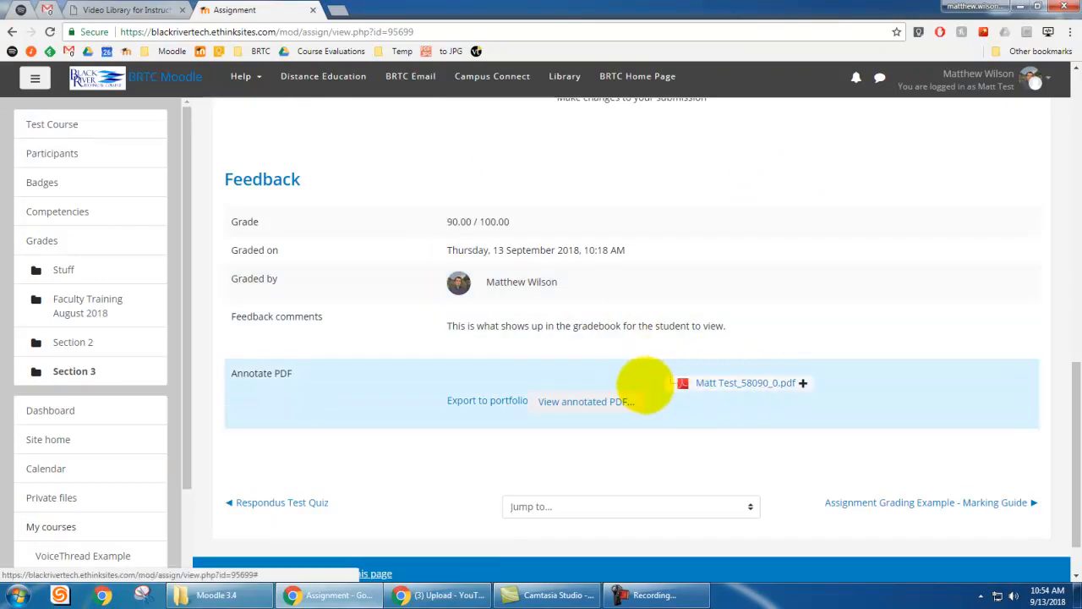
Open the annotated PDF from the student's feedback and examine the marks on page 1.
left_click(583, 401)
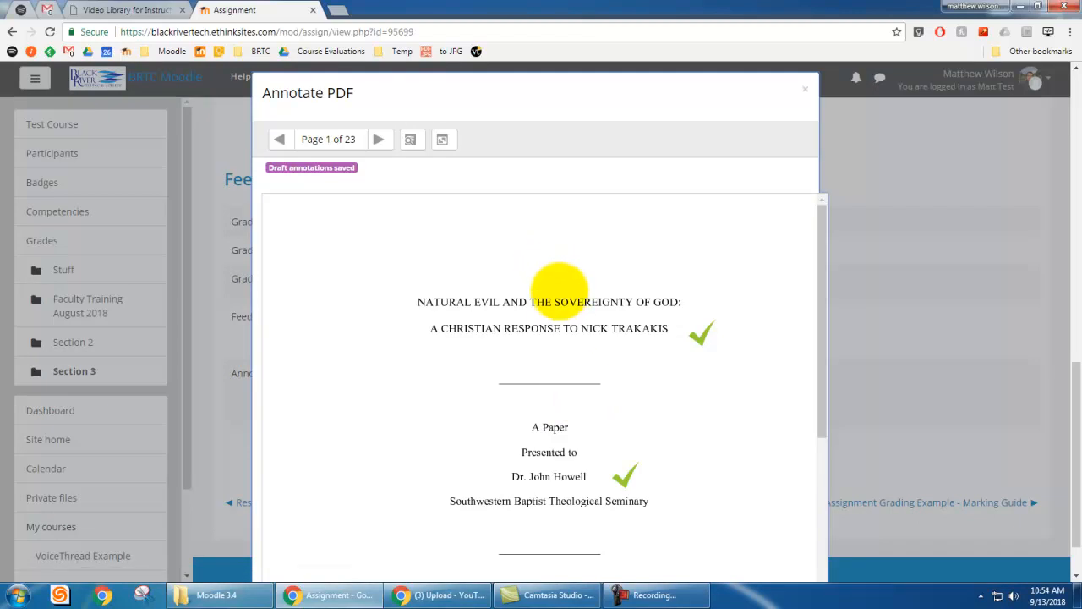
scroll(563, 287, "down", 1)
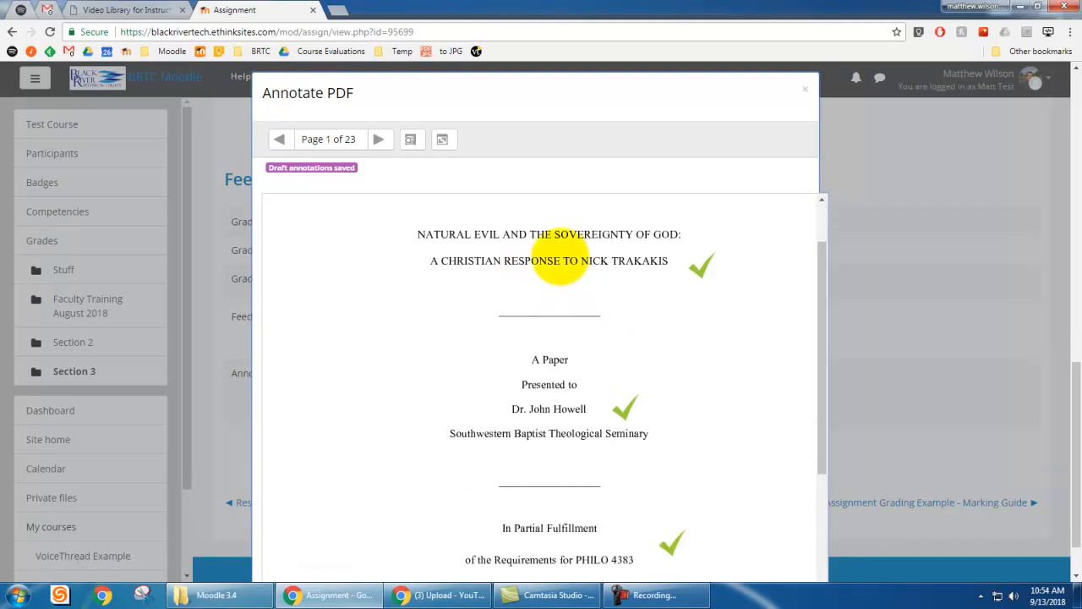
scroll(685, 263, "down", 3)
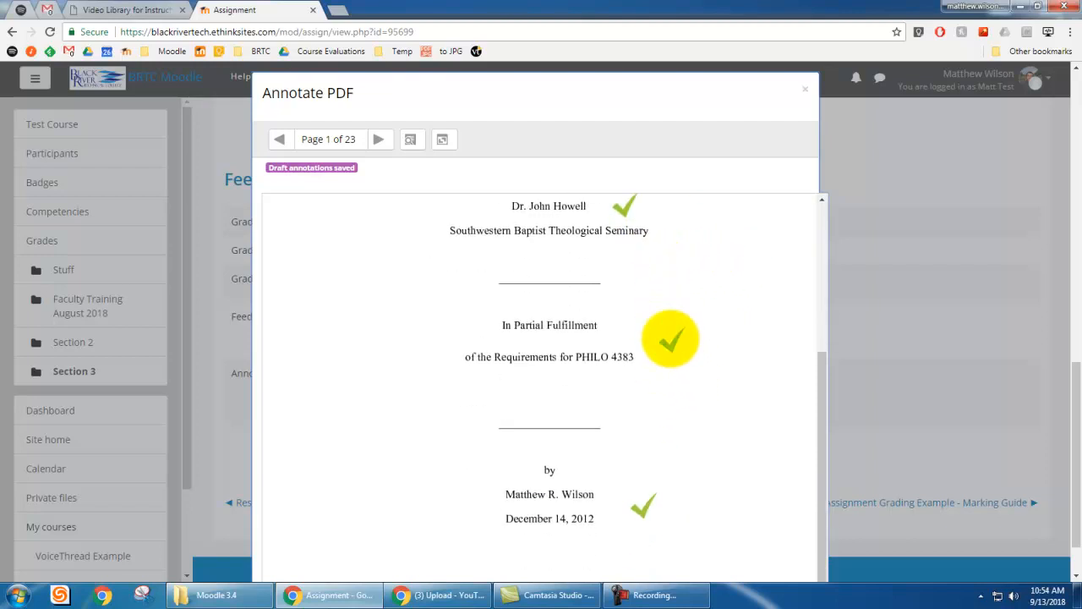
scroll(671, 338, "down", 1)
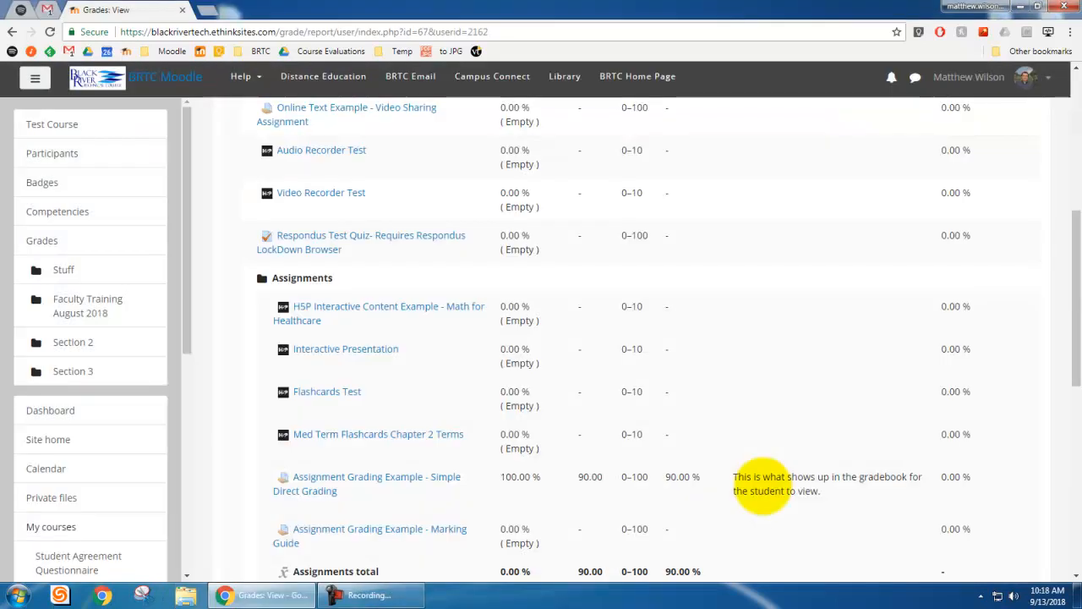
Look over the Assignments and Exams categories in the student's user report.
scroll(706, 452, "down", 2)
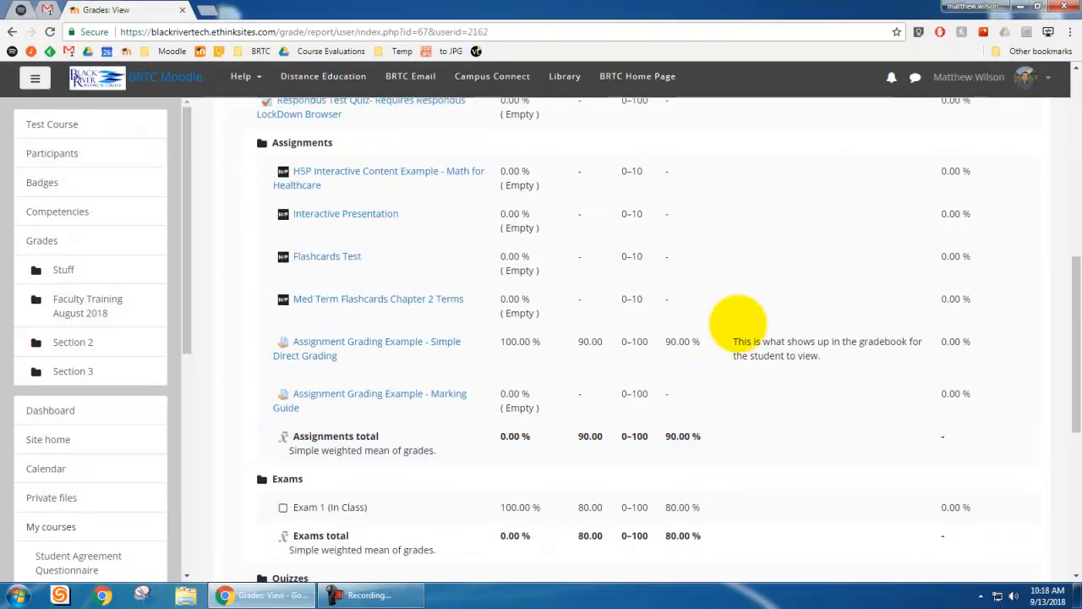